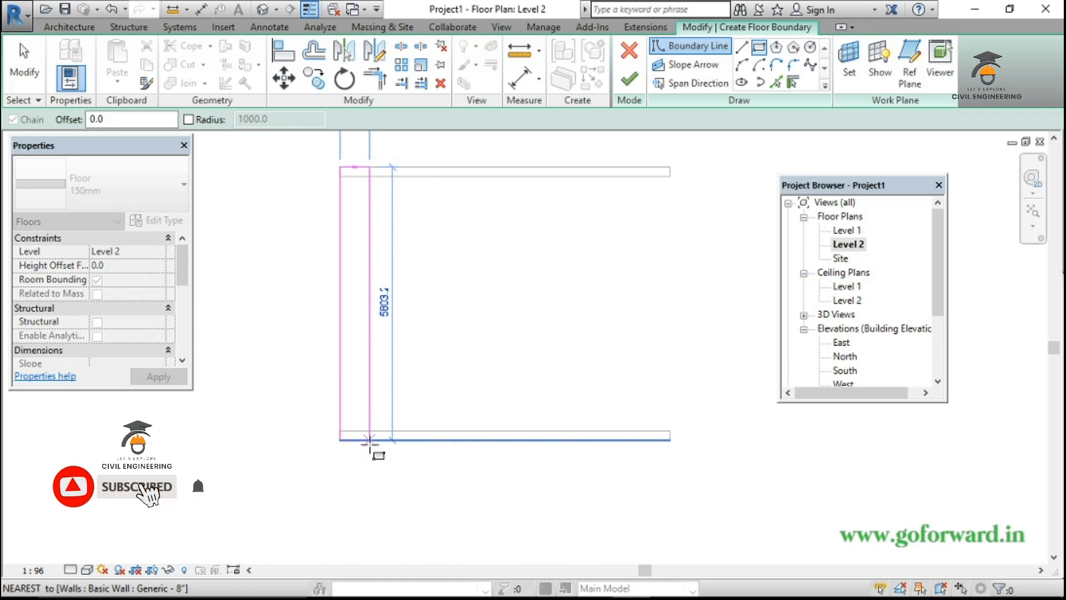
Complete the narrow rectangular floor boundary across both walls at their left ends, about 5803 mm long.
left_click(369, 440)
key("Escape")
key("Escape")
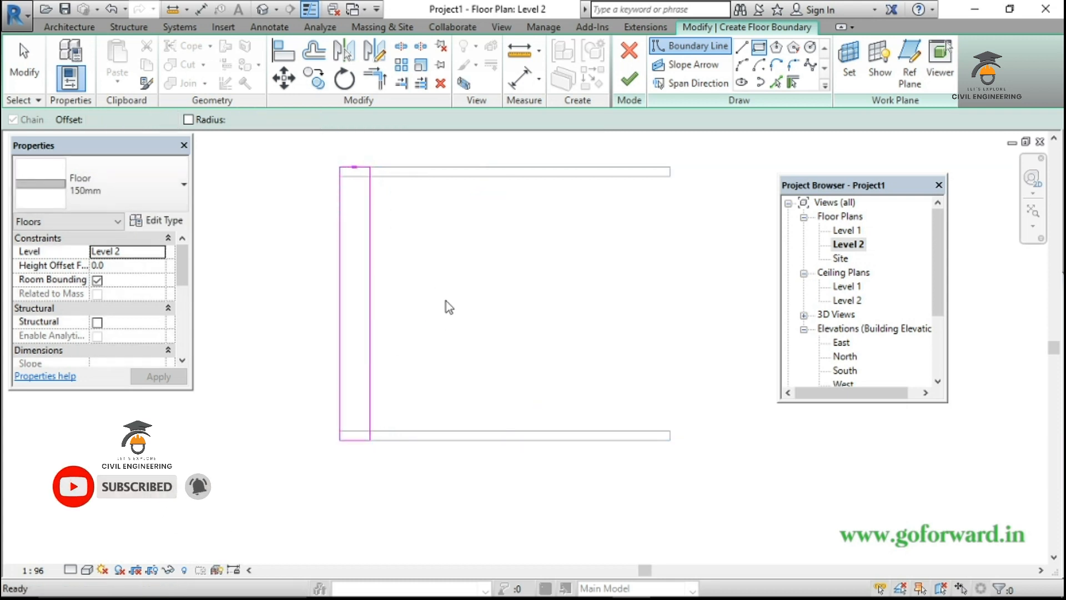
key("Escape")
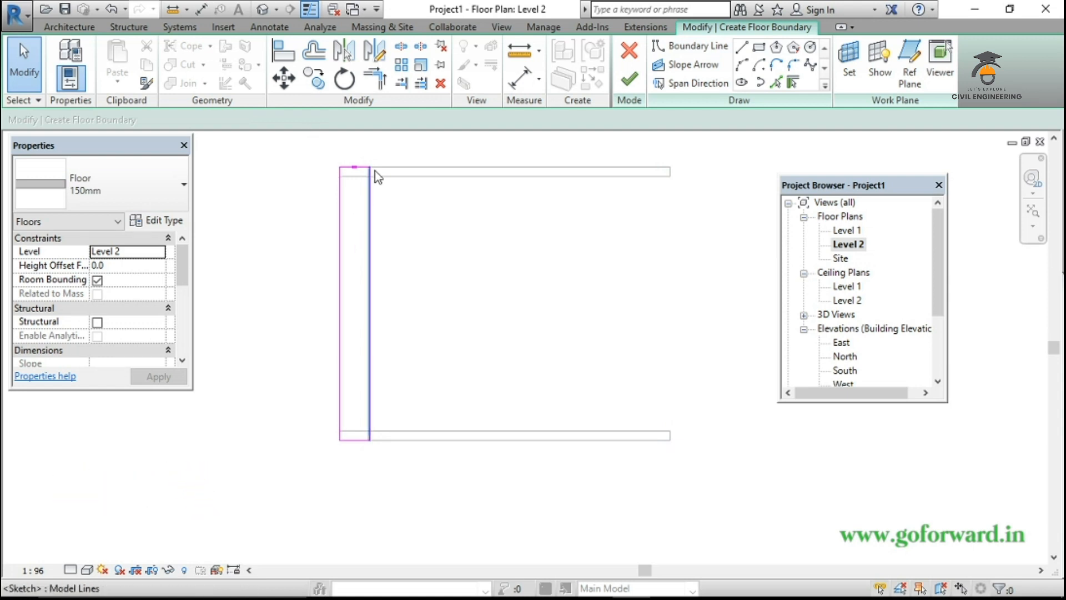
Copy the rectangular floor strip repeatedly along the walls at 900 mm spacing until eight strips cover their length.
left_click_drag(313, 144, 428, 507)
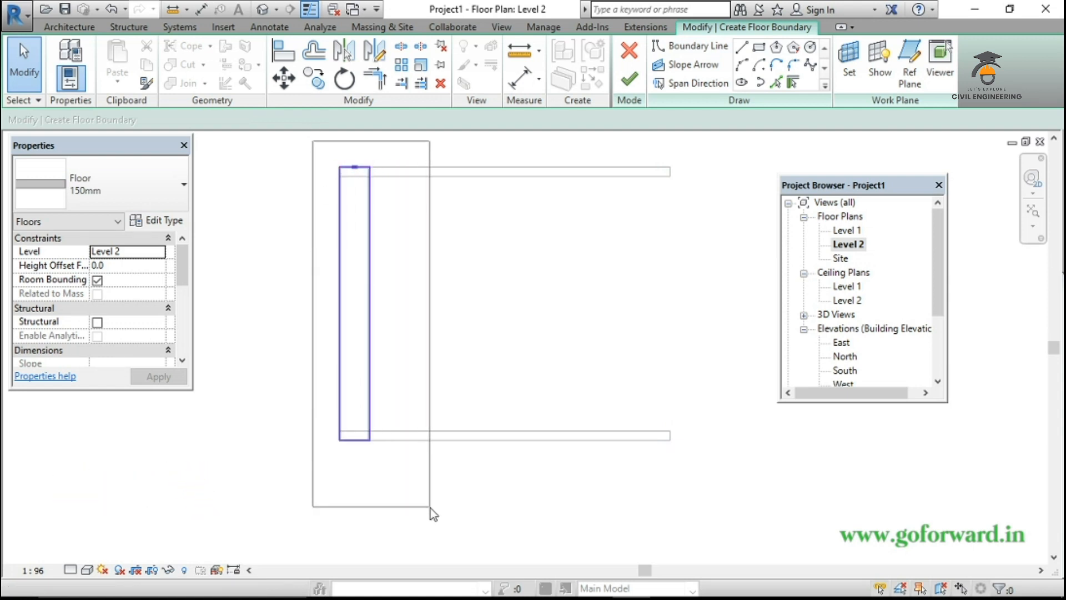
left_click(314, 82)
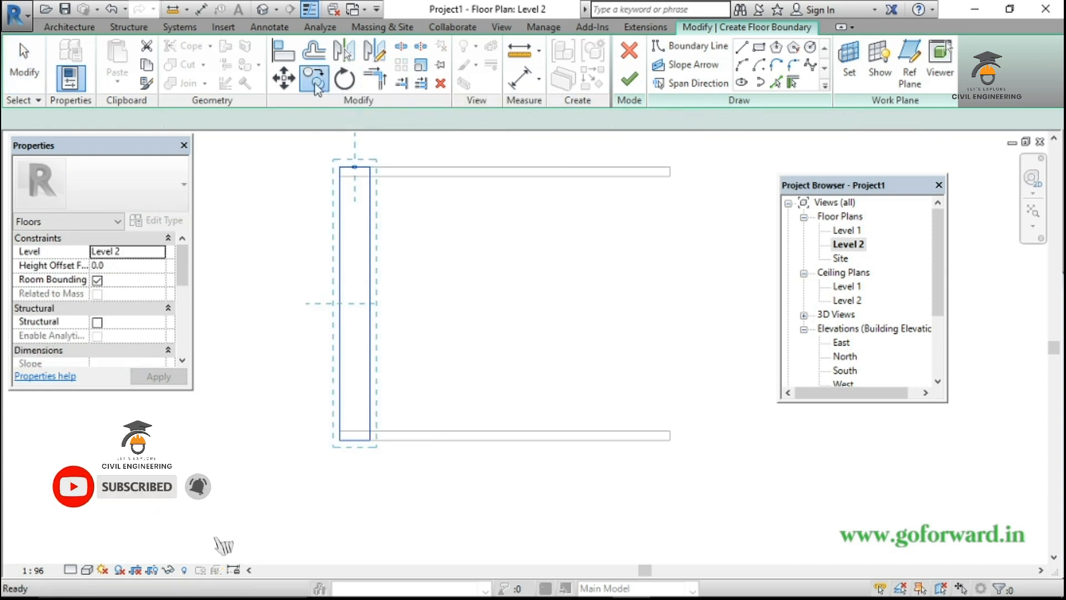
left_click(354, 167)
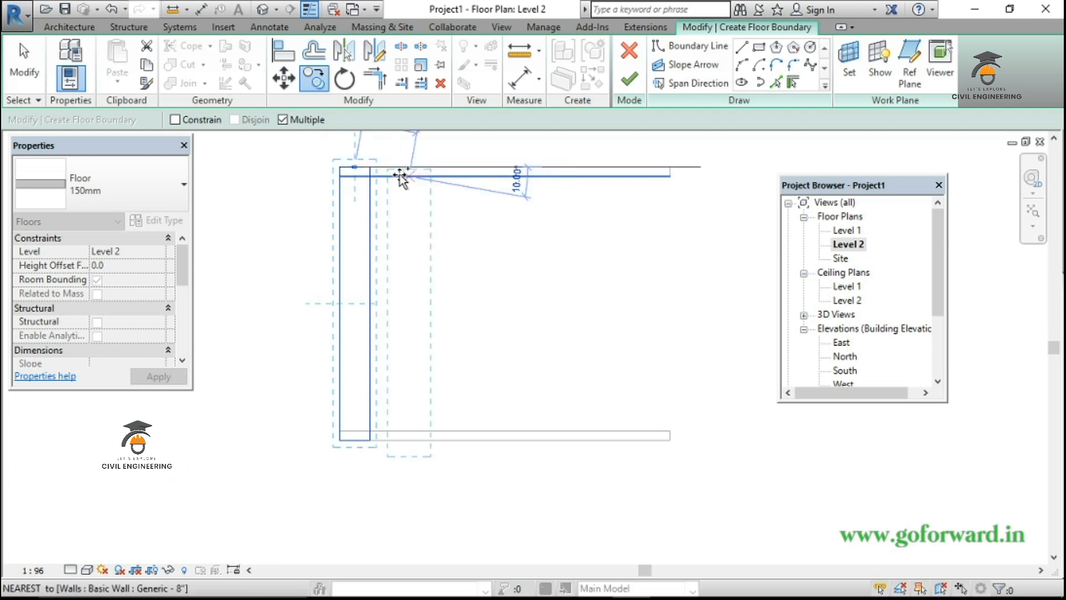
scroll(406, 189, "up", 2)
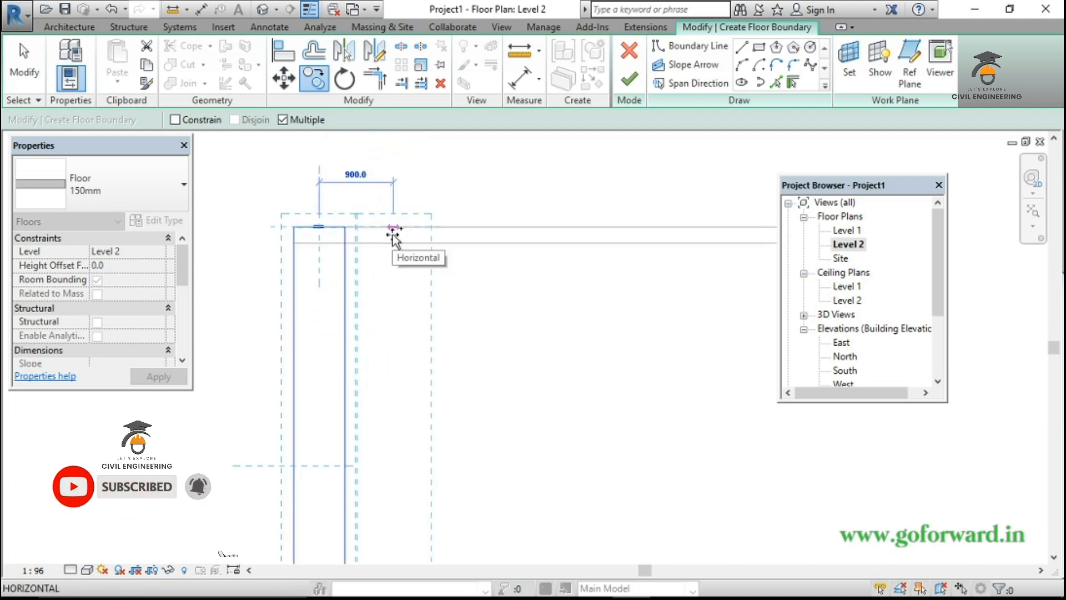
left_click(393, 235)
left_click(470, 235)
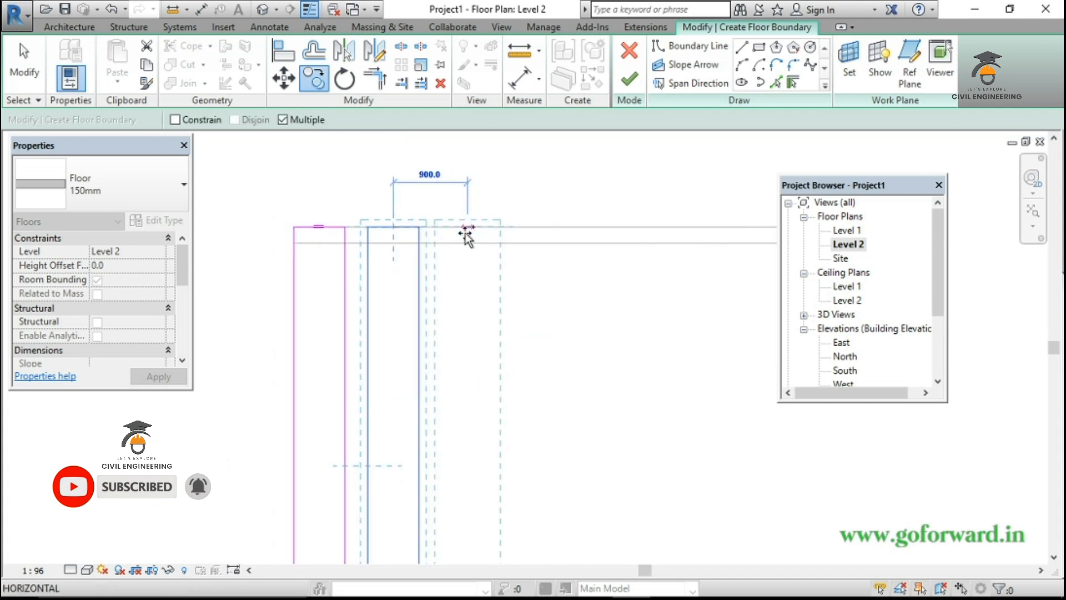
left_click(537, 236)
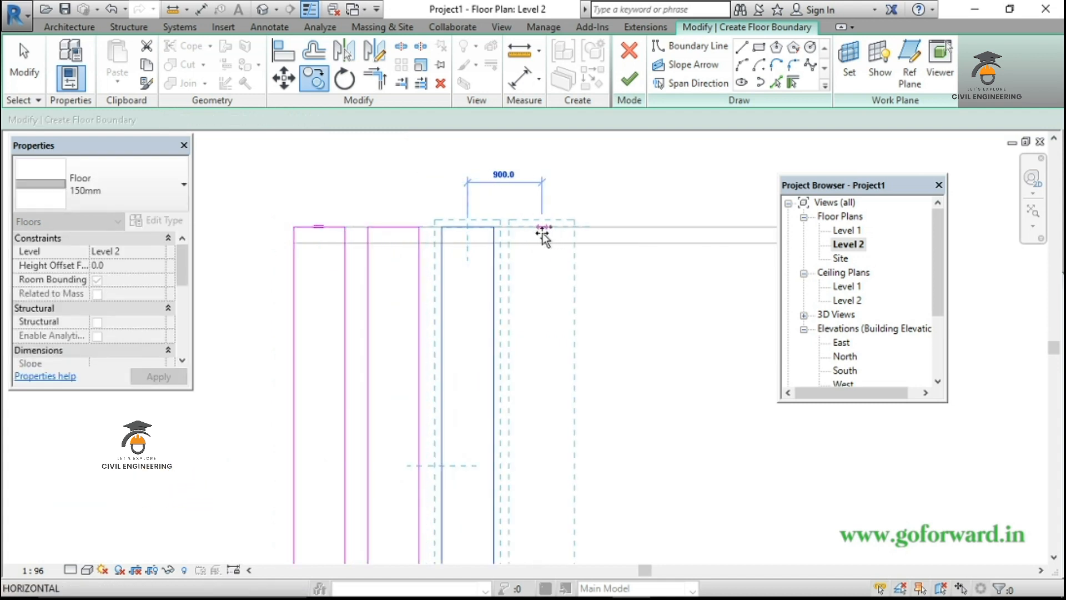
left_click(546, 235)
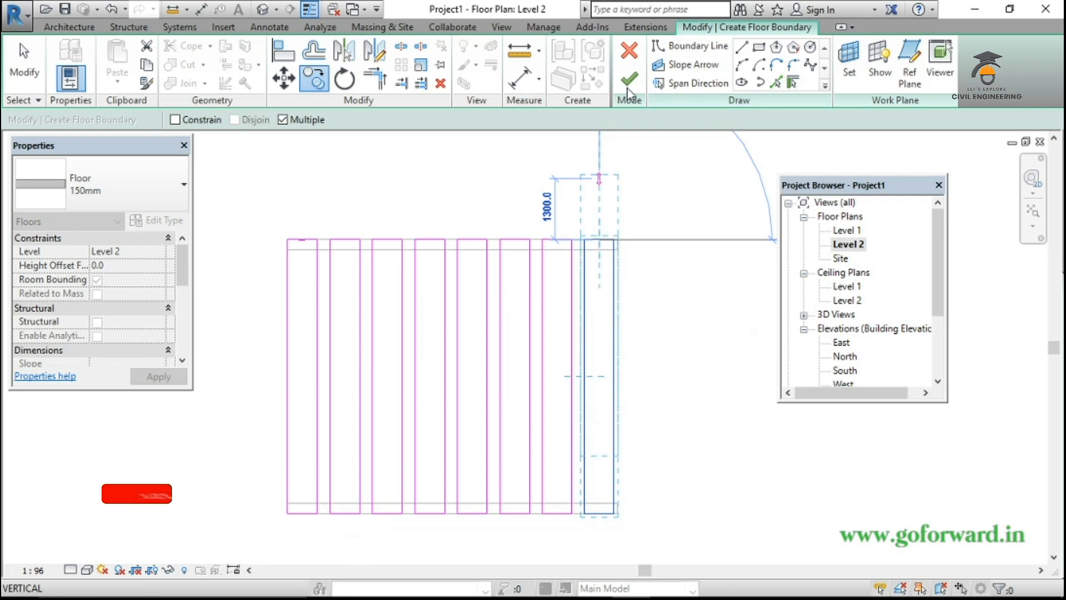
Finish the floor boundary sketch and view the slatted floor on its walls in 3D from the front.
left_click(629, 80)
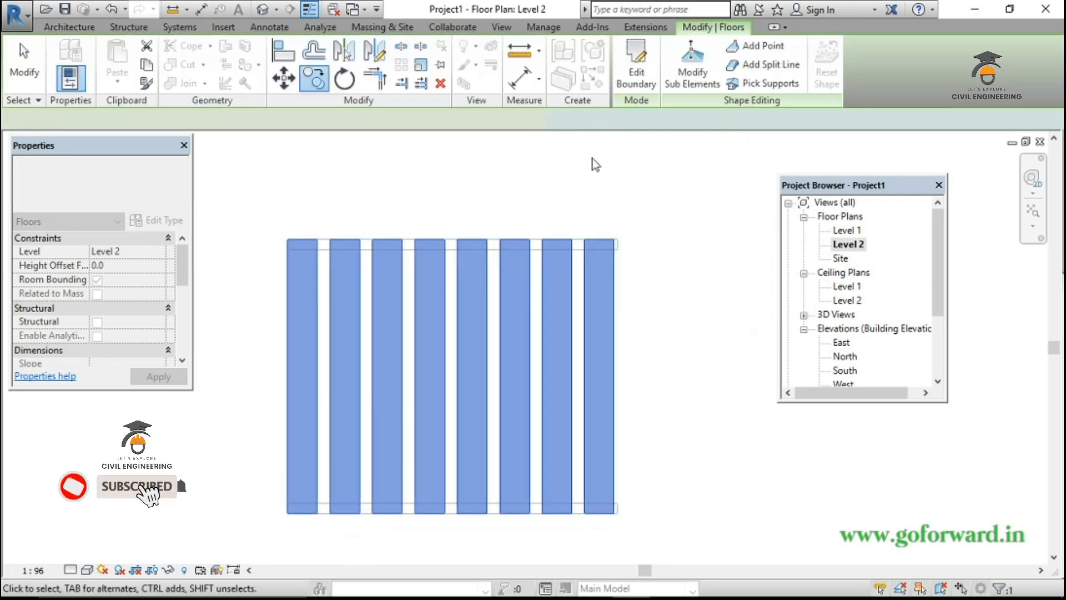
key("Escape")
left_click(262, 9)
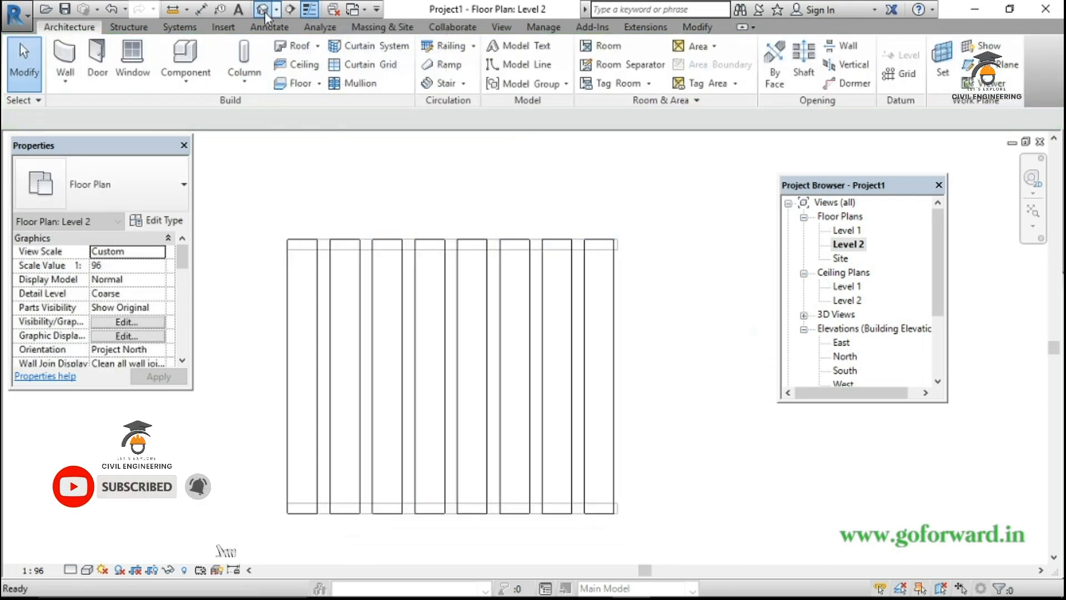
middle_click_drag(502, 413, 408, 376, "shift")
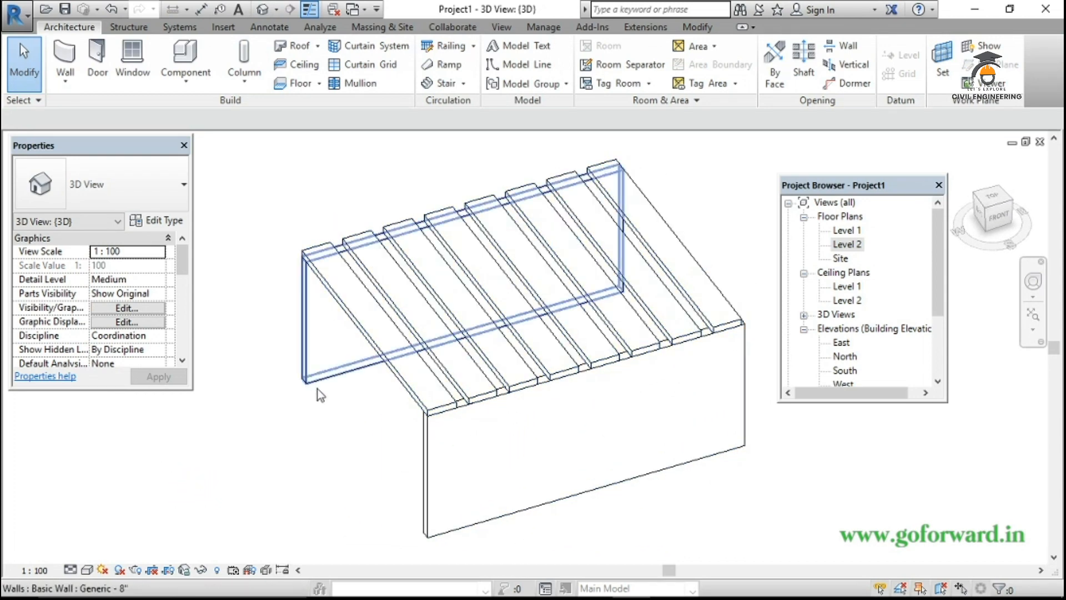
middle_click_drag(541, 485, 411, 411, "shift")
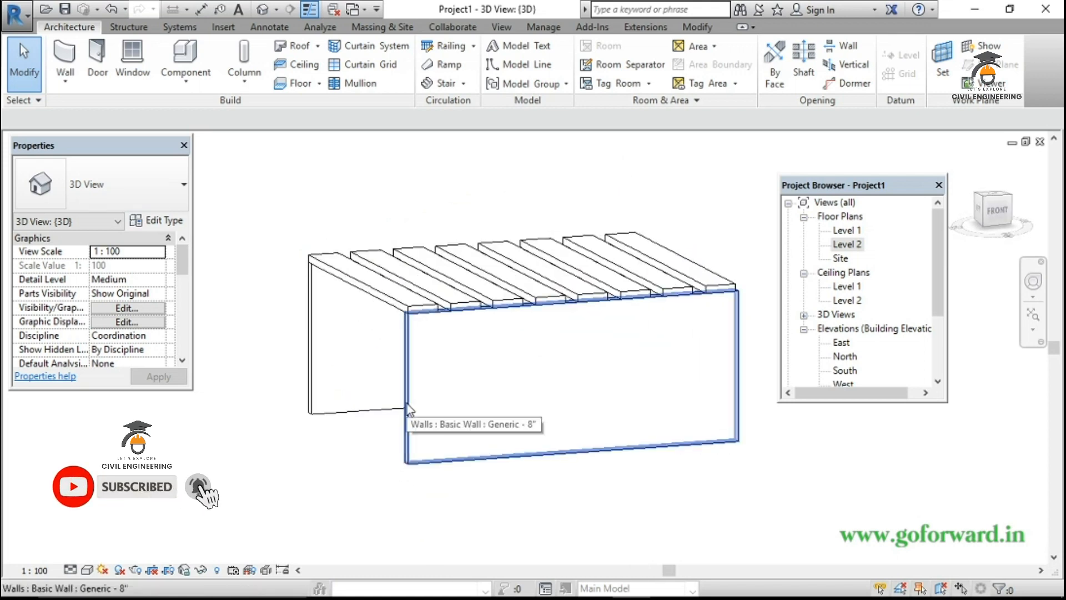
Start editing the profile of the front Generic - 8" wall and switch to the North elevation.
left_click(411, 408)
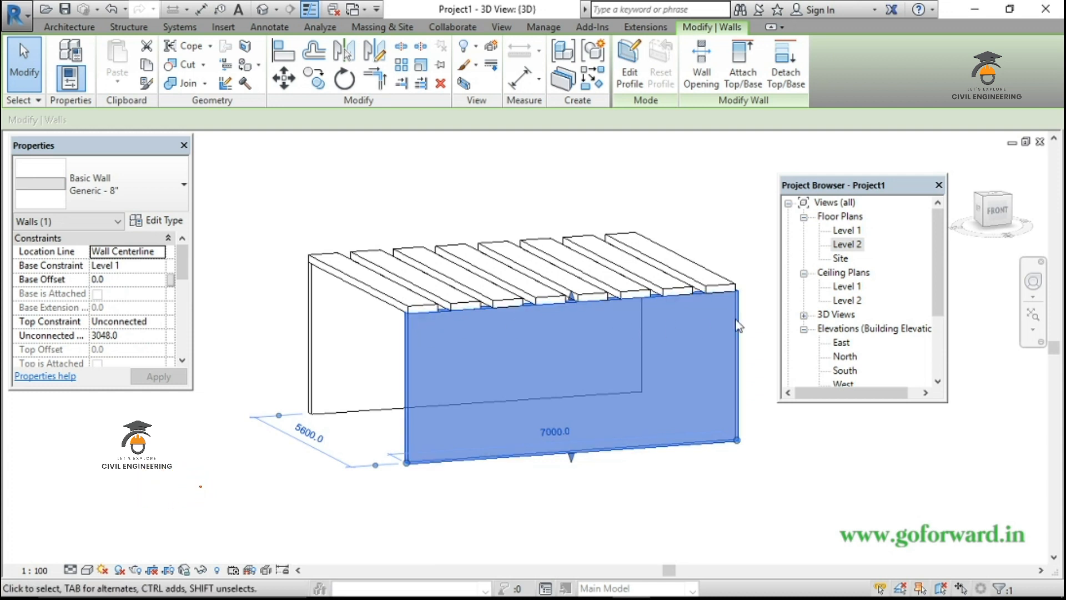
left_click(630, 78)
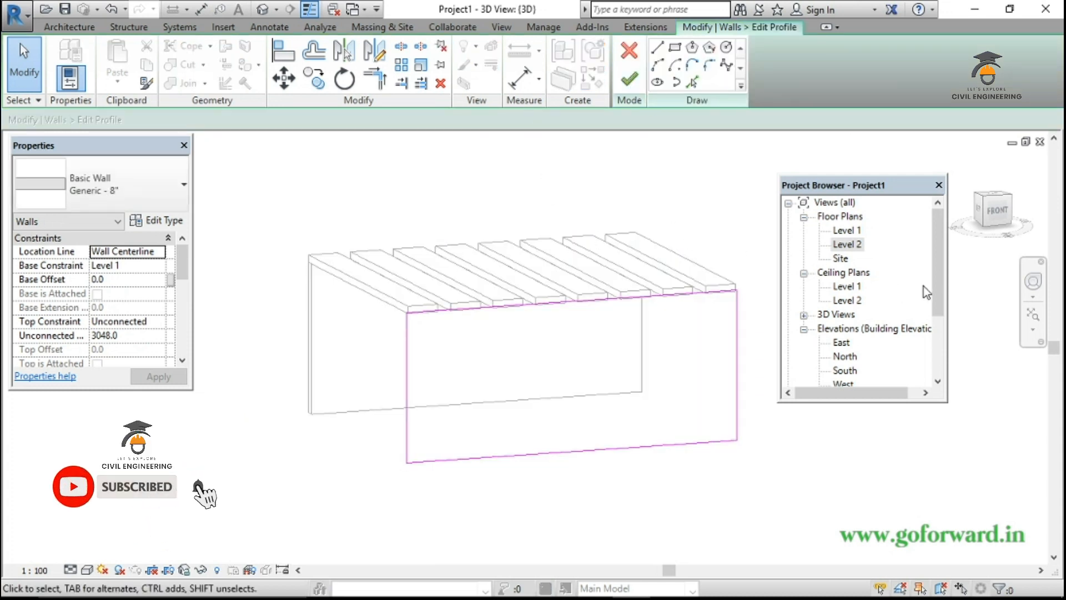
left_click_drag(939, 272, 933, 328)
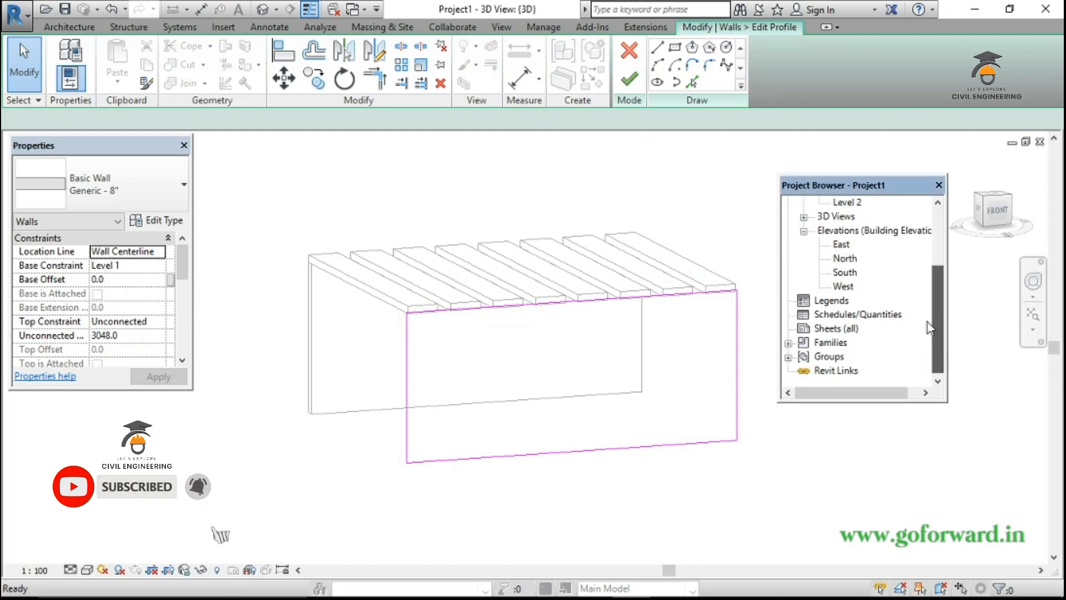
double_click(845, 259)
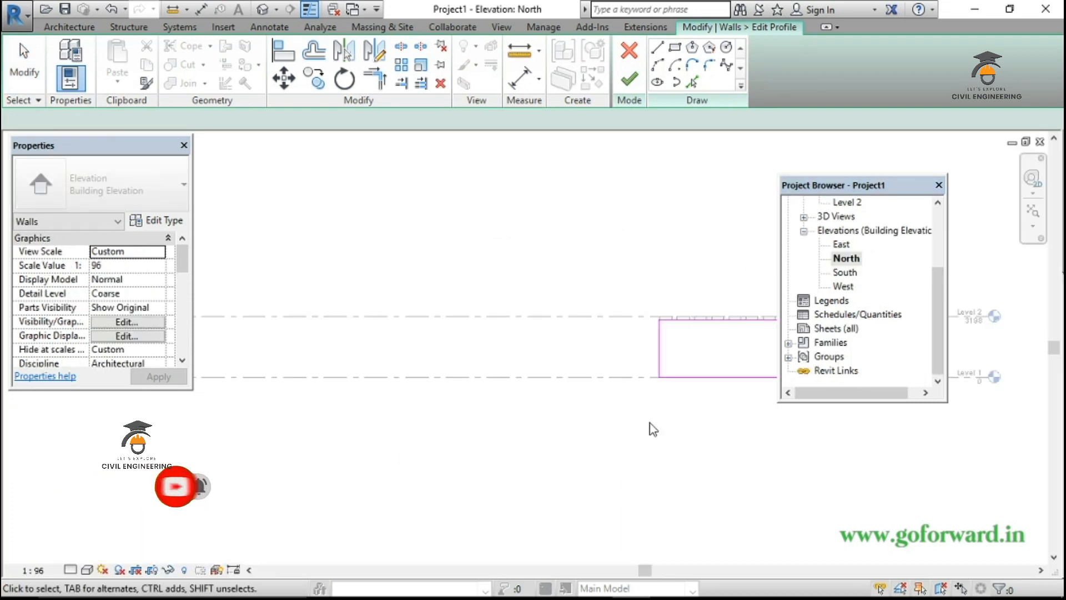
Delete the original rectangular profile lines of the wall in the North elevation.
mouse_move(768, 441)
middle_mouse_down()
mouse_move(568, 448)
mouse_move(469, 388)
mouse_move(405, 375)
middle_mouse_up()
scroll(499, 350, "up", 3)
scroll(411, 380, "up", 2)
scroll(405, 376, "down", 2)
left_click_drag(255, 218, 708, 529)
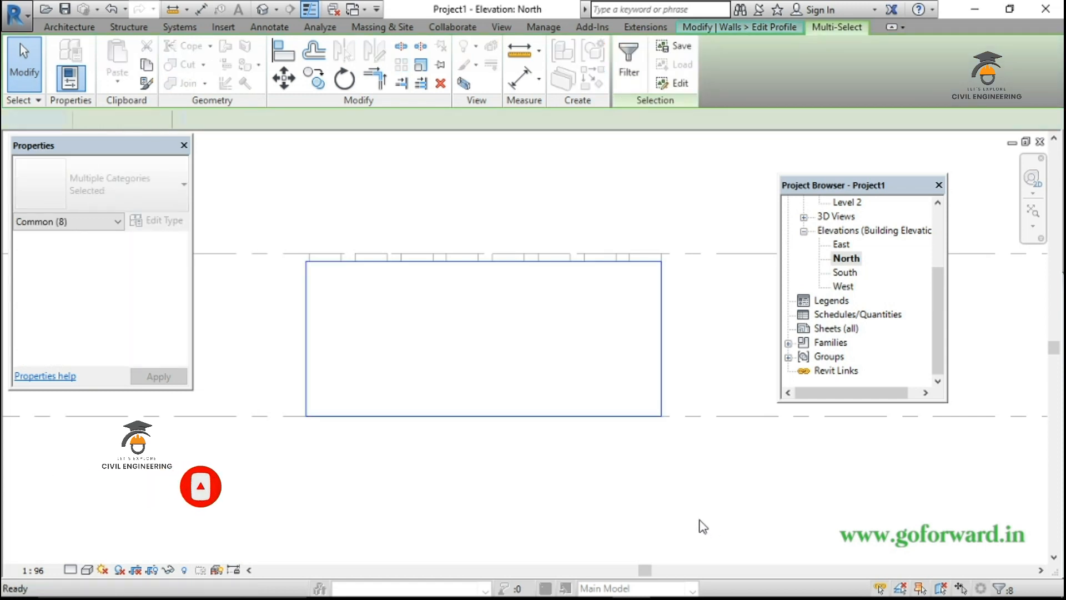
Sketch a rectangular leg under the leftmost floor strip, from the wall's former top edge down to Level 1, 3048 mm high.
left_click(675, 48)
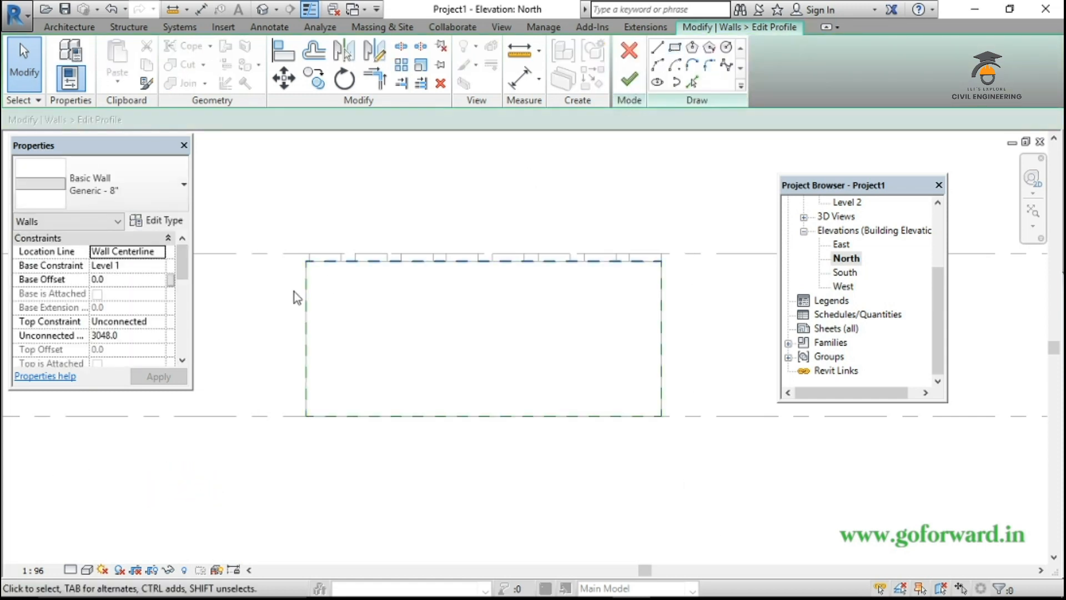
left_click(674, 48)
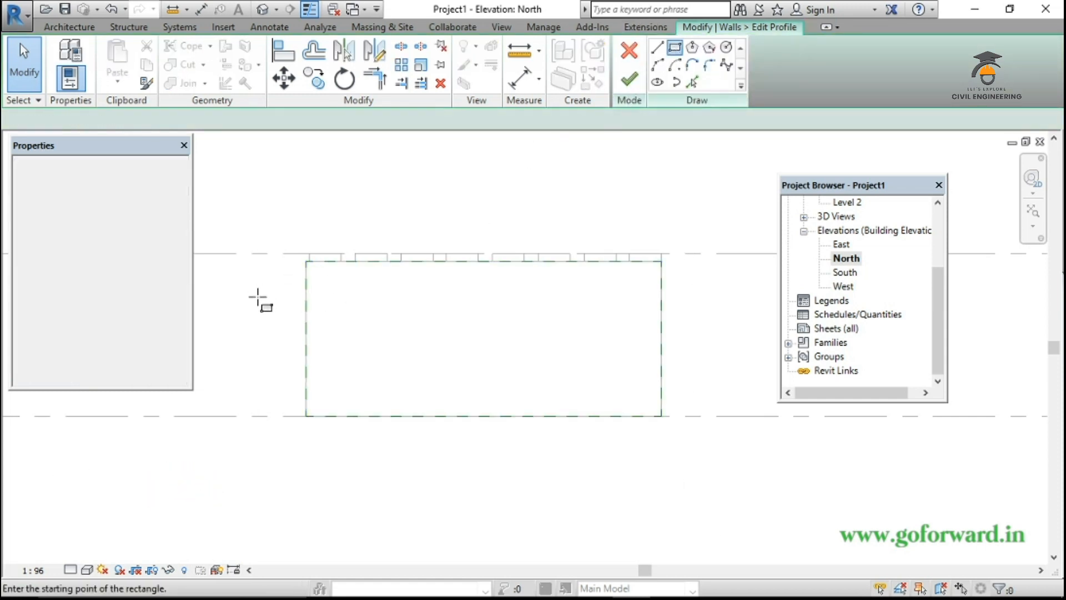
scroll(328, 284, "up", 3)
left_click(675, 53)
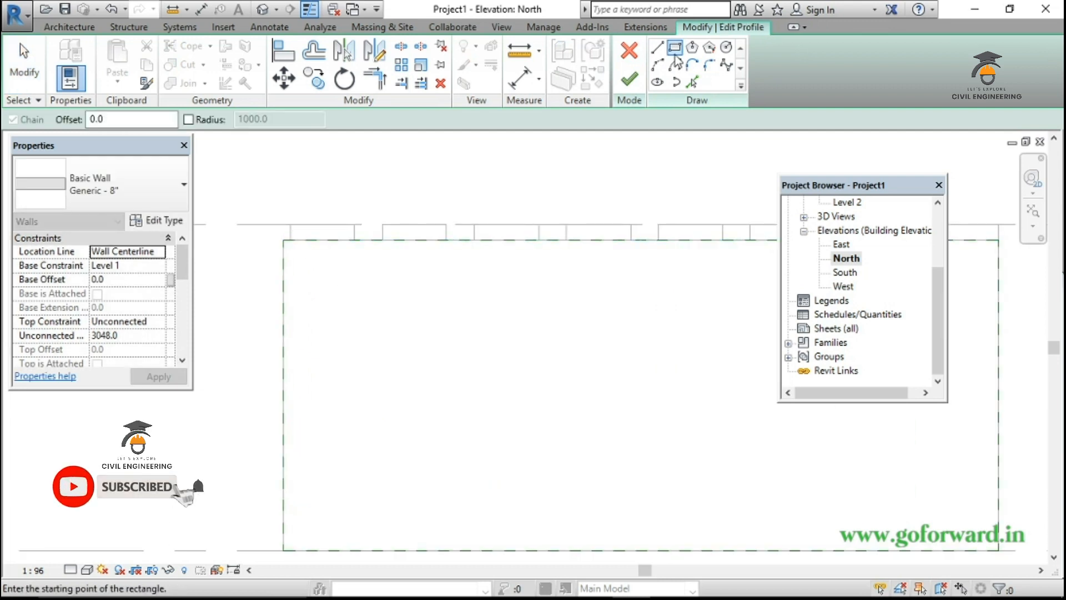
left_click(354, 239)
scroll(299, 413, "down", 4)
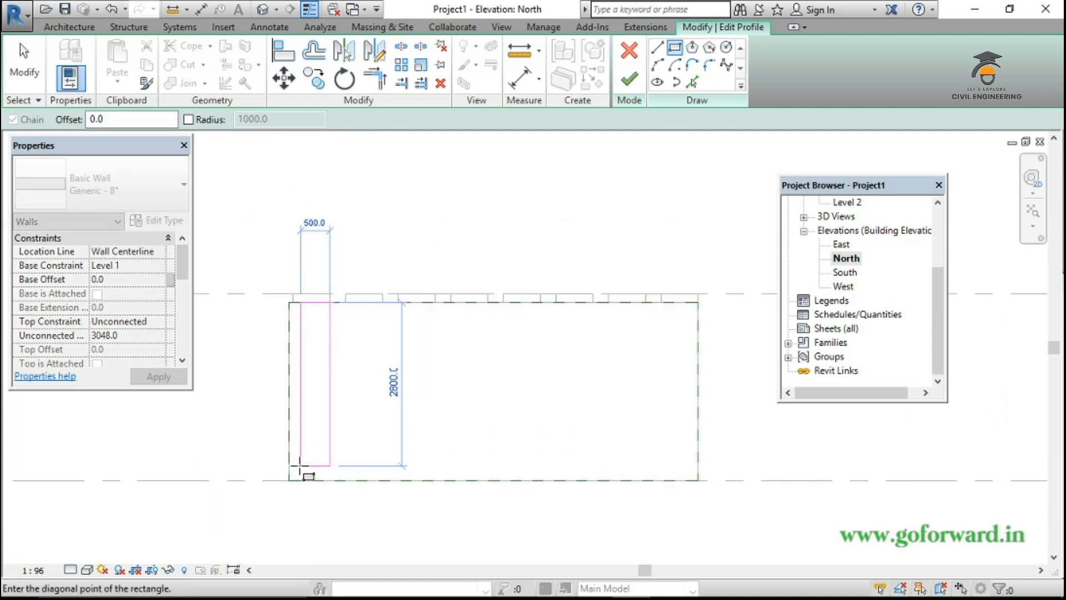
scroll(299, 466, "up", 2)
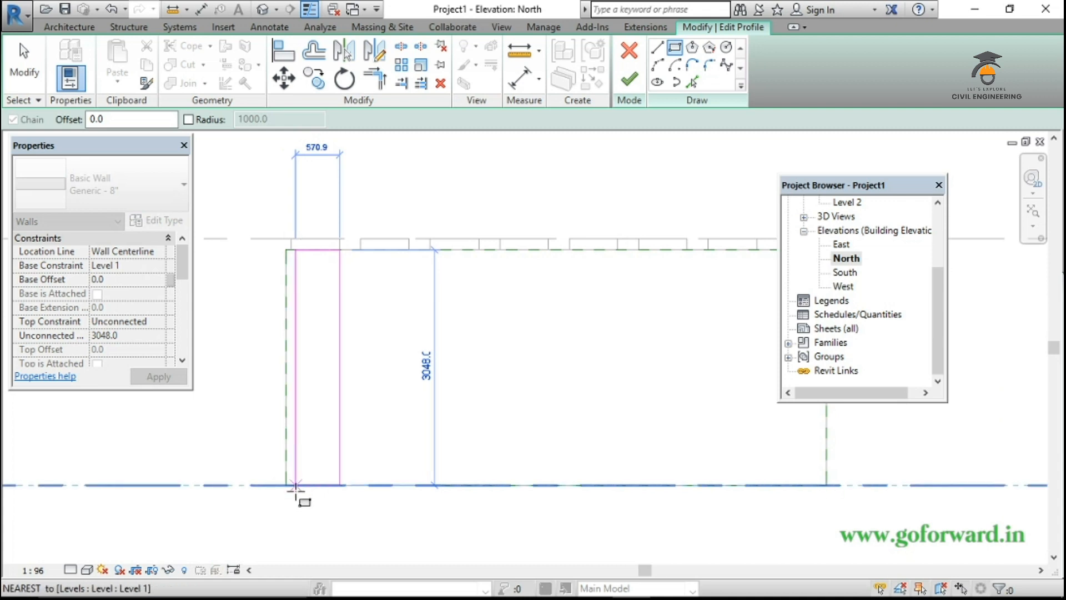
scroll(296, 488, "up", 2)
middle_click_drag(296, 491, 311, 541)
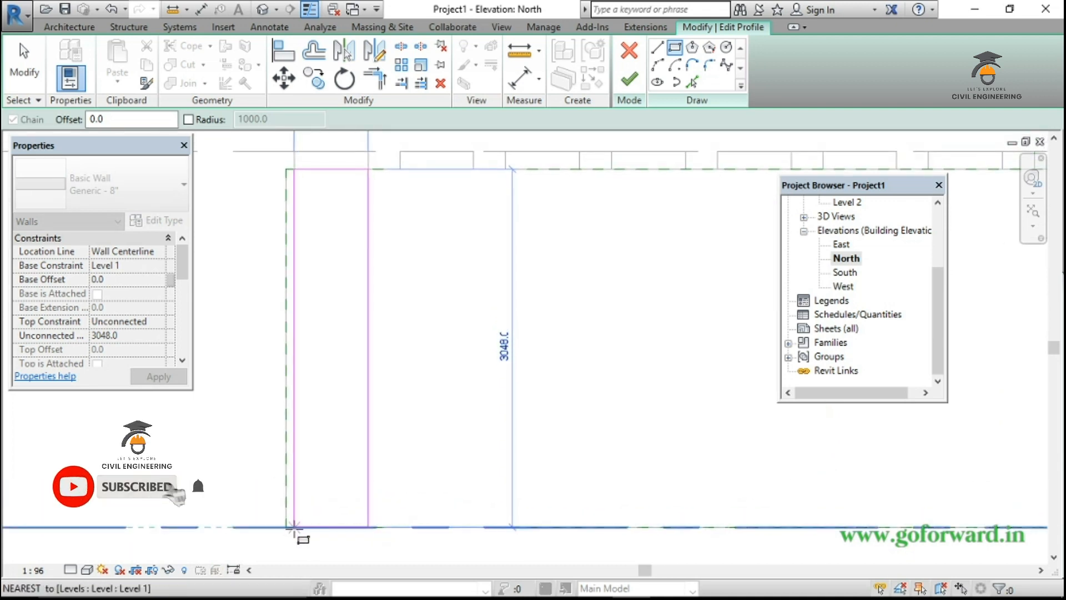
left_click(294, 526)
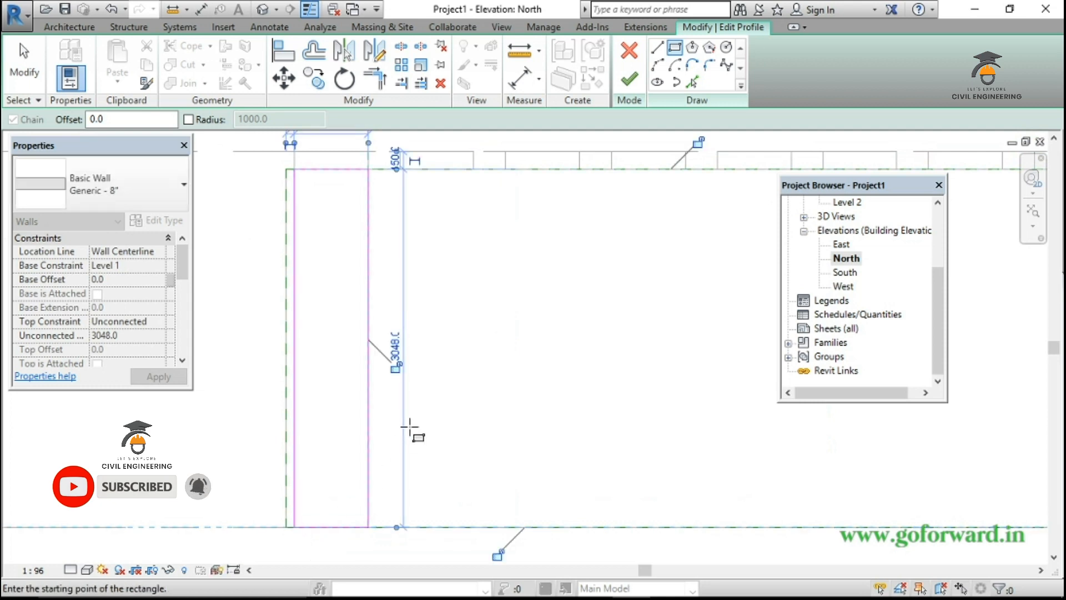
scroll(409, 431, "down", 2)
key("Escape")
key("Escape")
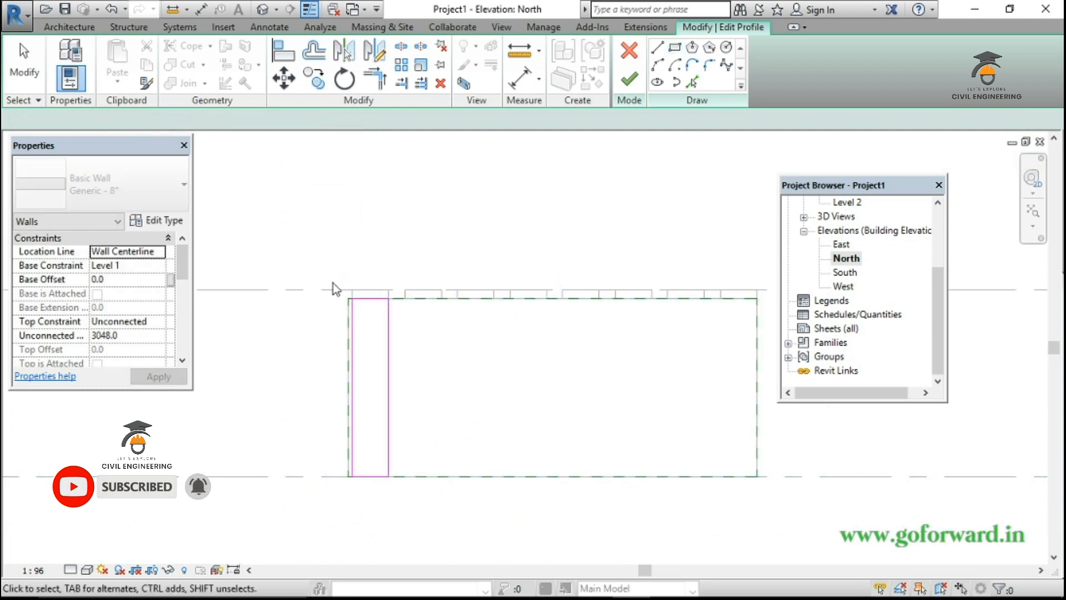
Copy the rectangular leg to the right end of the wall profile, under the last floor strip.
left_click_drag(327, 274, 460, 506)
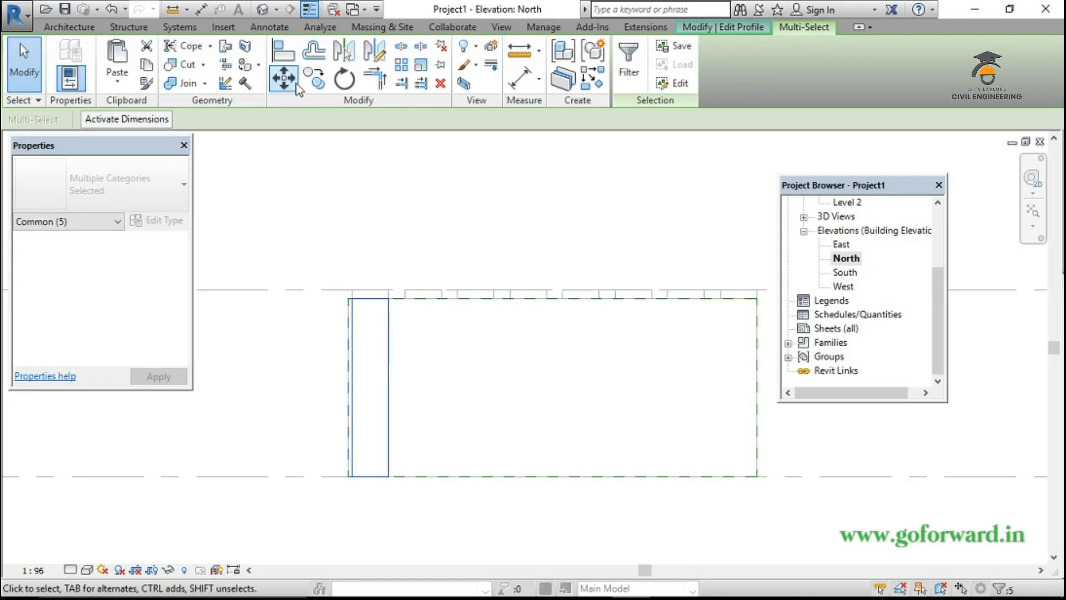
left_click(698, 315)
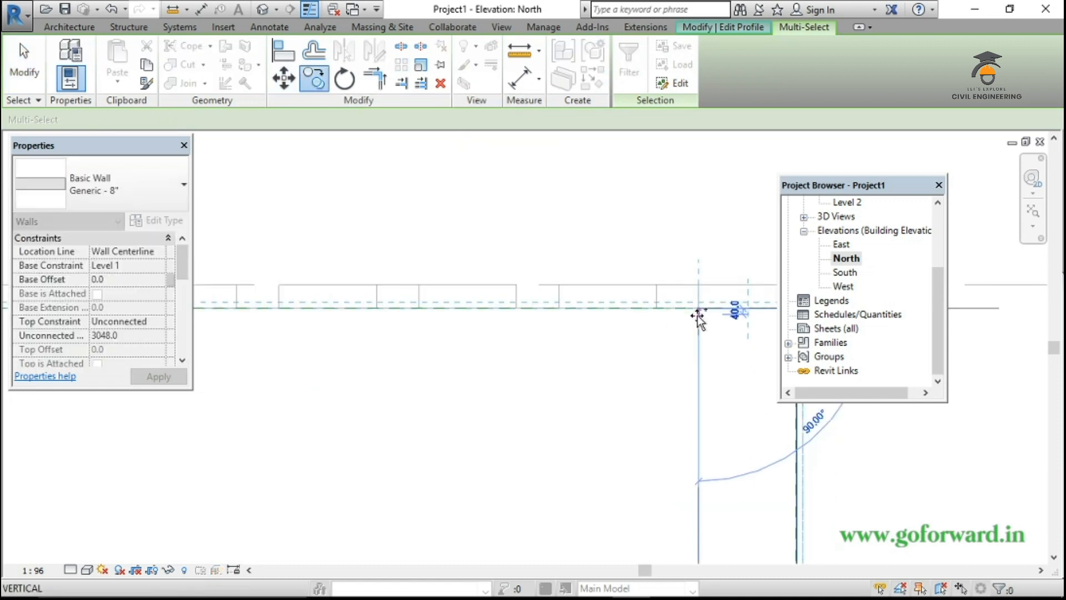
scroll(698, 318, "down", 4)
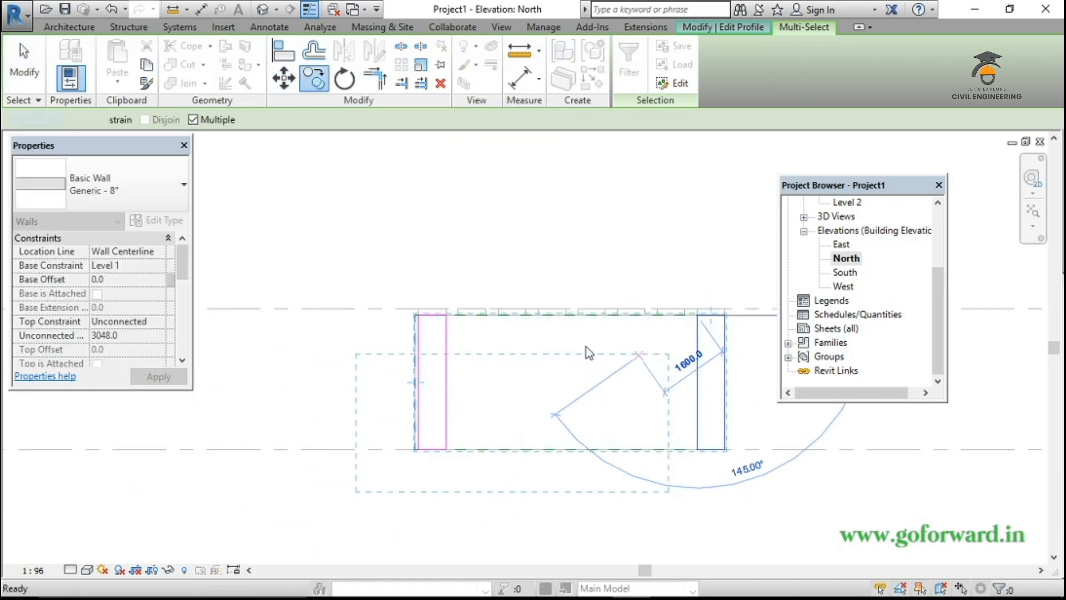
key("Escape")
key("Escape")
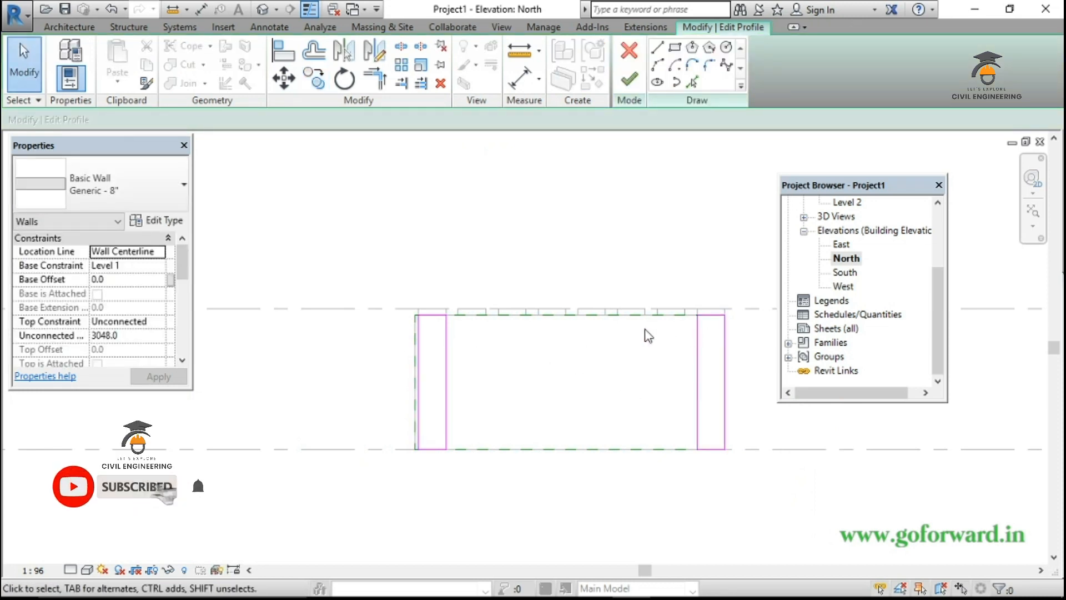
Sketch a rectangular beam about 311 mm deep across the tops of both legs, from the left leg's outer corner to the right leg's outer edge.
scroll(553, 371, "up", 1)
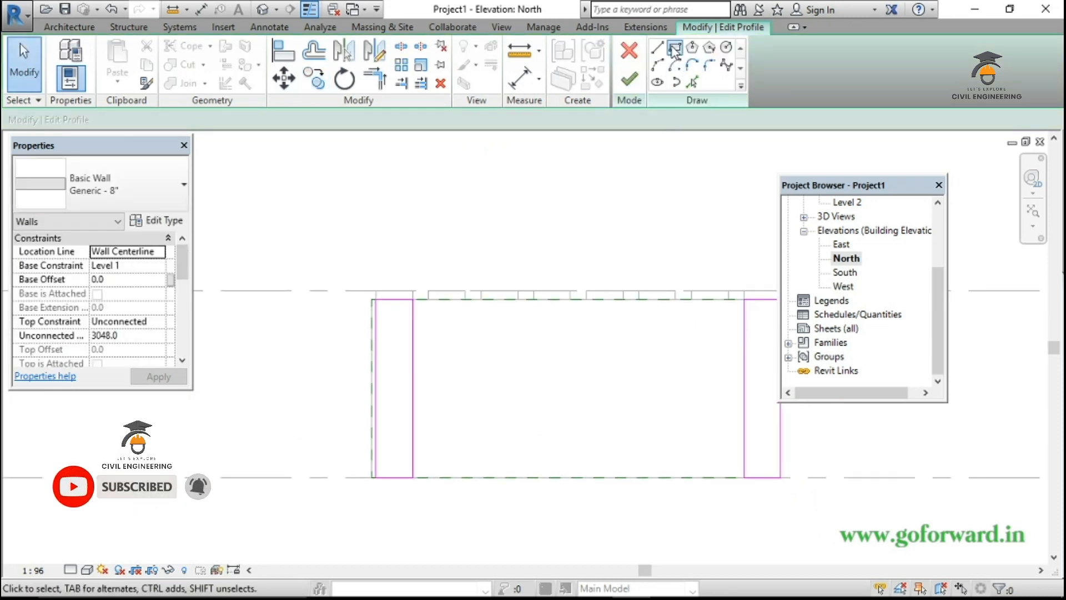
scroll(395, 333, "up", 2)
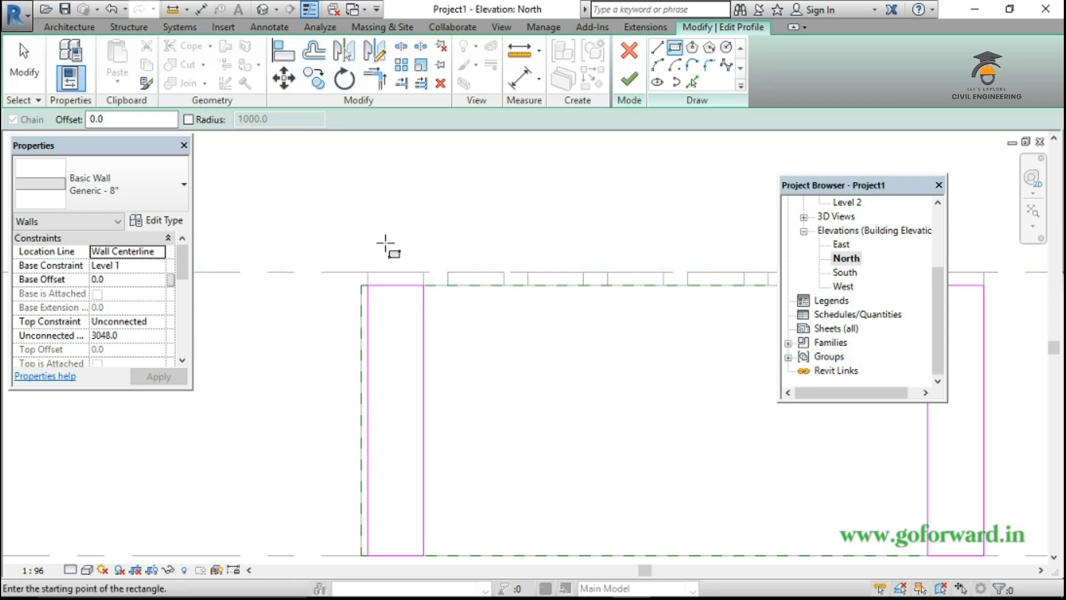
scroll(475, 389, "down", 2)
middle_click_drag(463, 418, 351, 325)
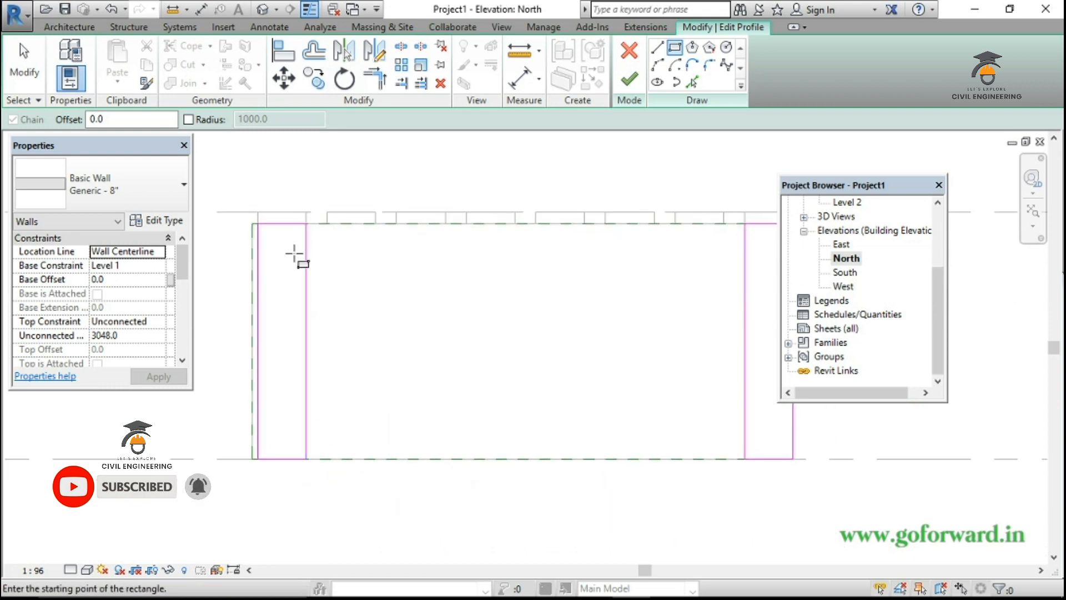
scroll(262, 229, "up", 2)
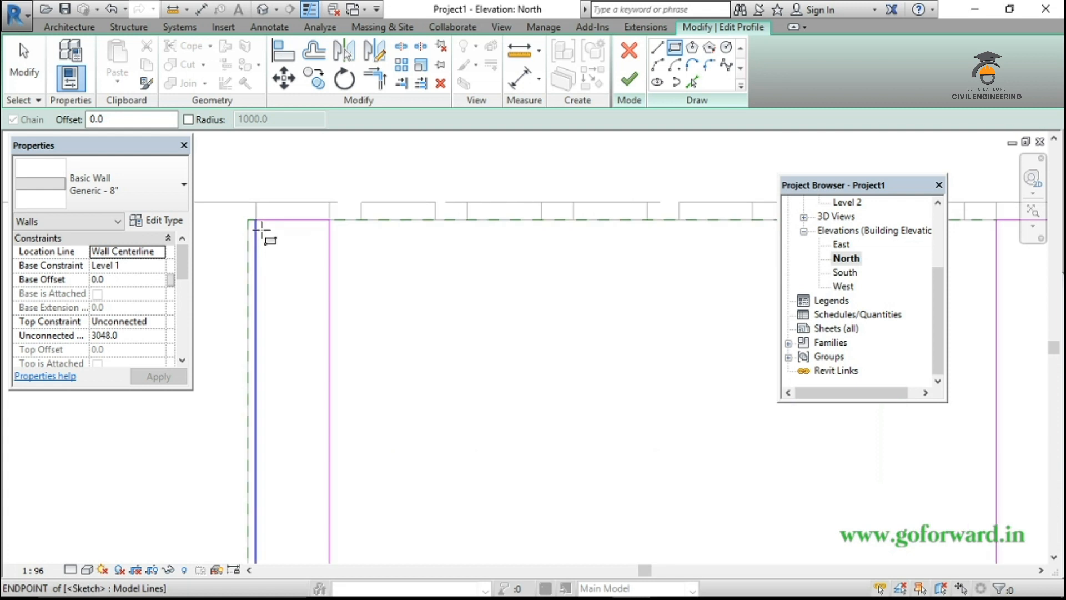
left_click(254, 219)
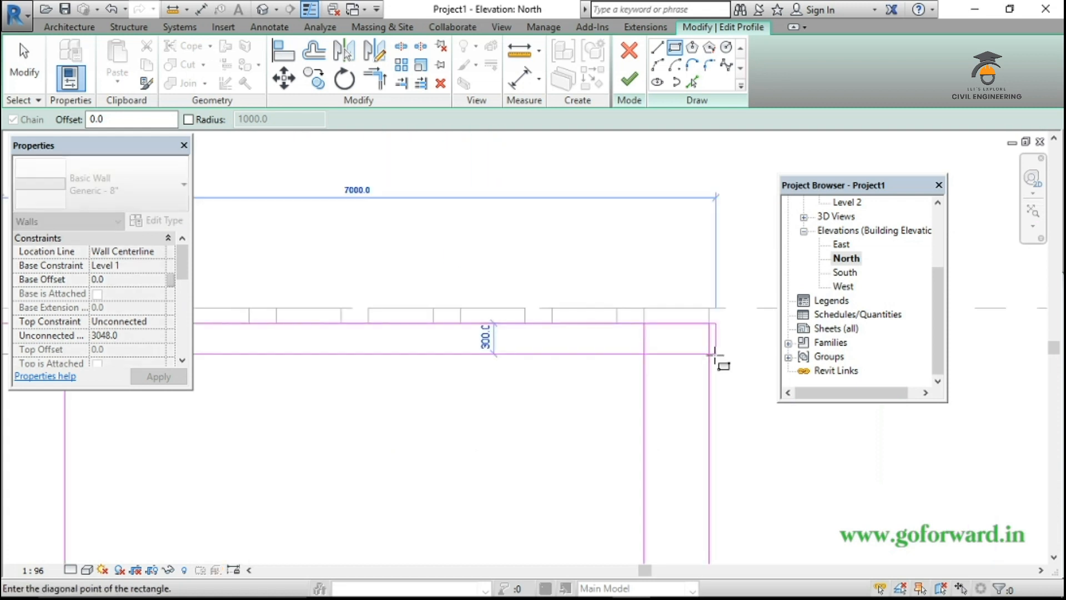
left_click(713, 355)
scroll(713, 355, "down", 2)
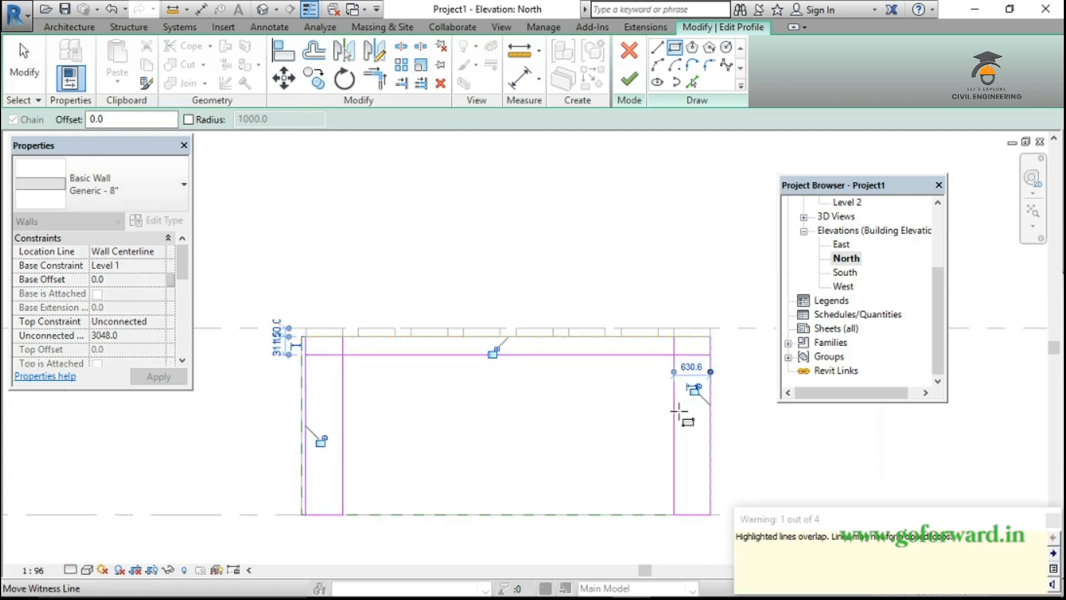
key("Escape")
key("Escape")
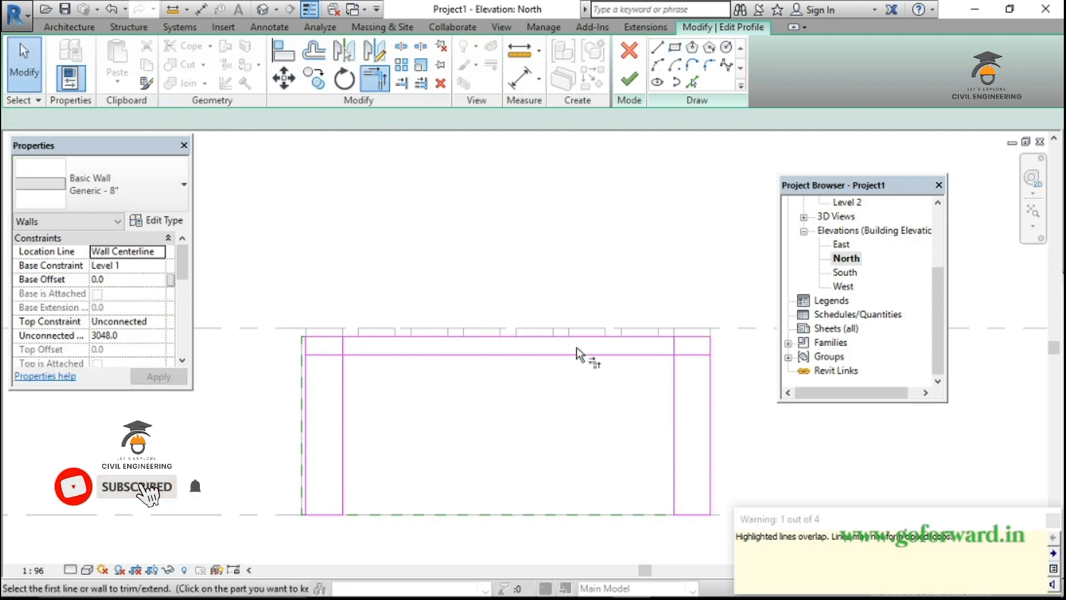
Trim the beam's lower edge to corners with the inner edges of the right and left legs, using Trim/Extend to Corner.
key("t")
key("r")
left_click(597, 356)
left_click(672, 405)
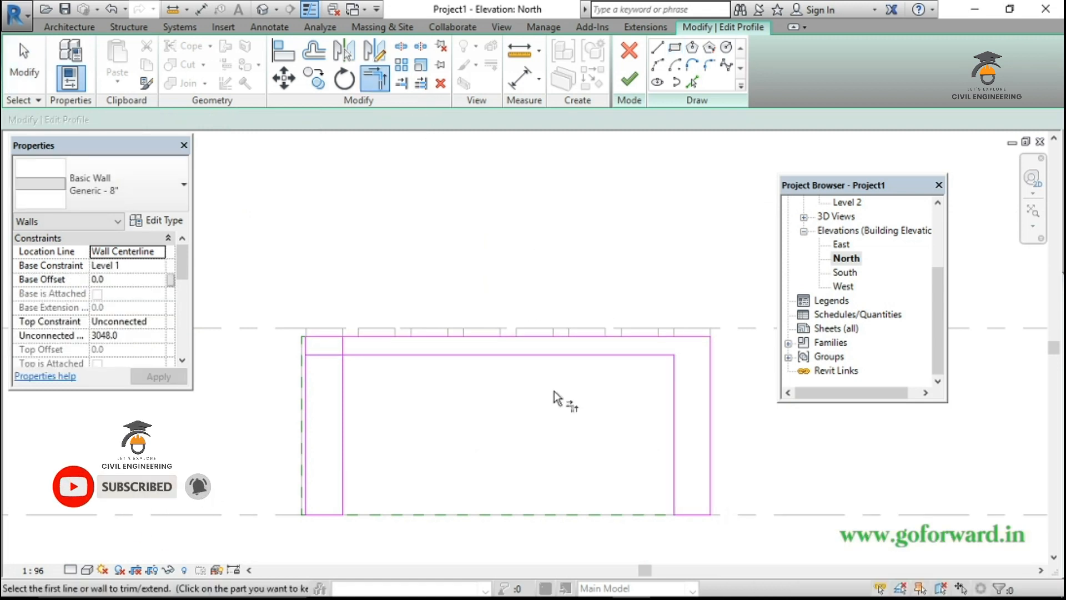
left_click(341, 409)
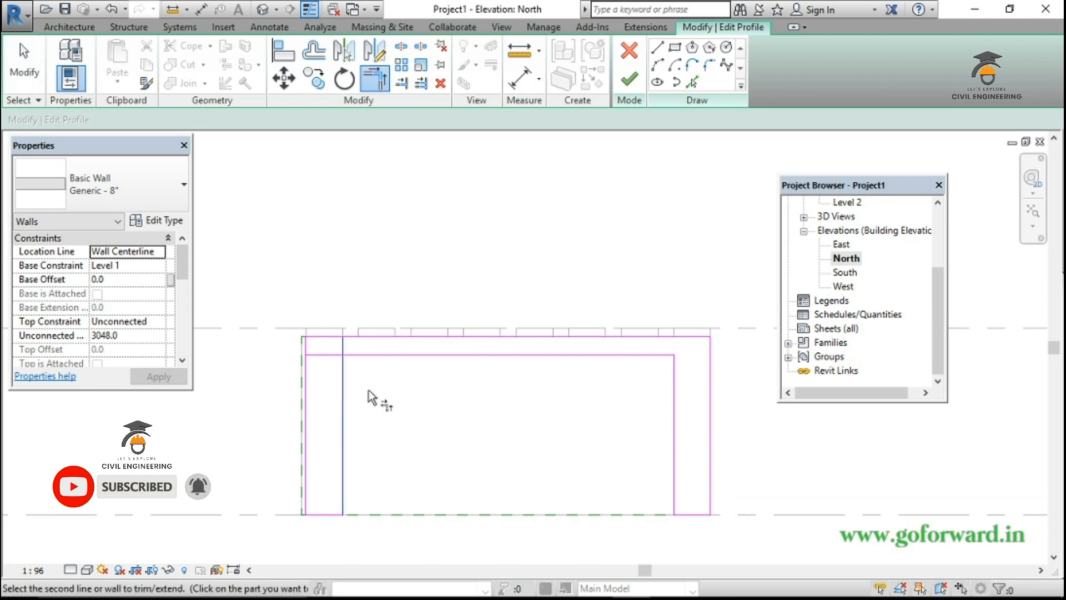
left_click(404, 360)
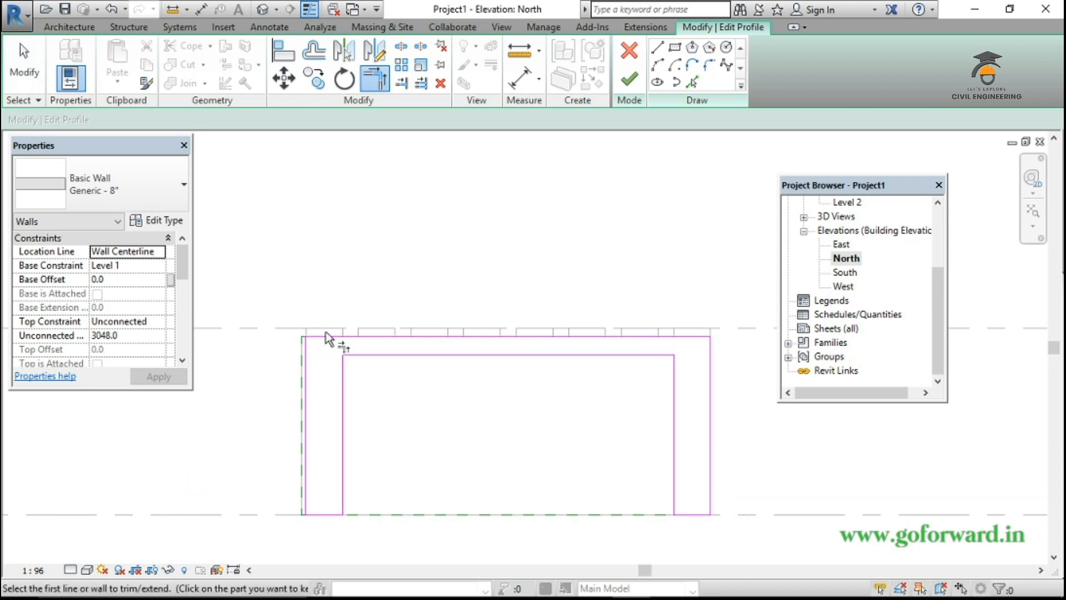
Delete the short beam end lines that overlap the outer edges of the left and right legs.
scroll(305, 387, "up", 2)
key("Escape")
left_click(310, 339)
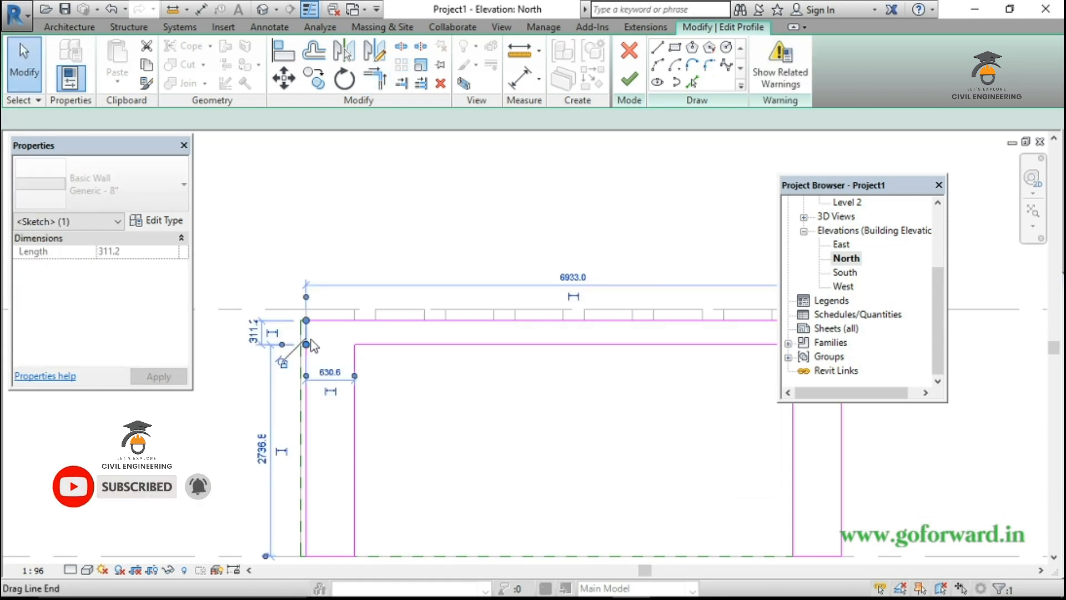
key("Delete")
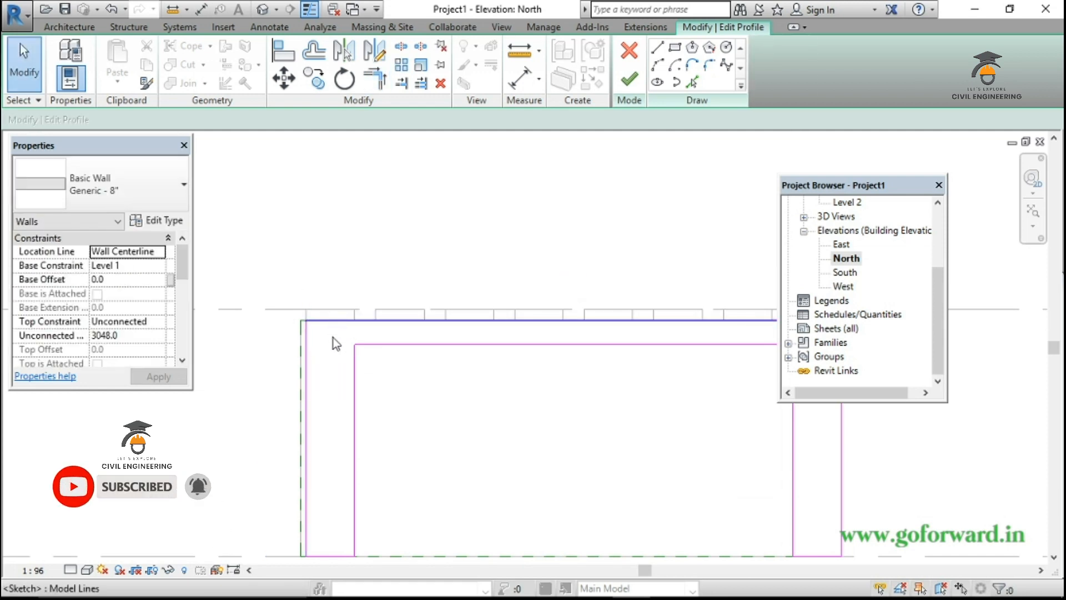
scroll(459, 381, "down", 2)
middle_click_drag(478, 411, 457, 424)
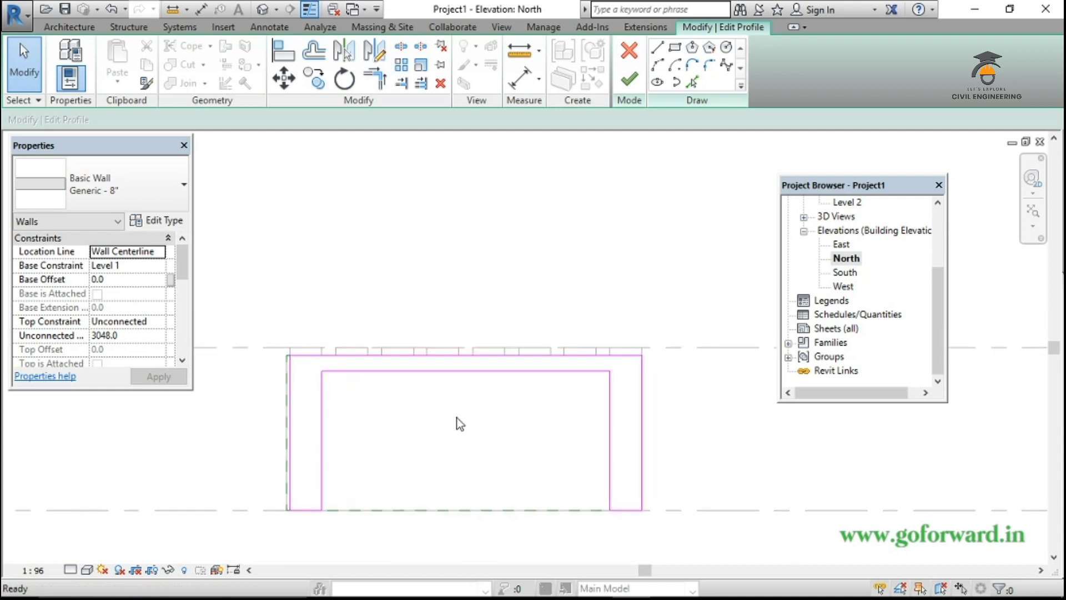
scroll(631, 360, "up", 3)
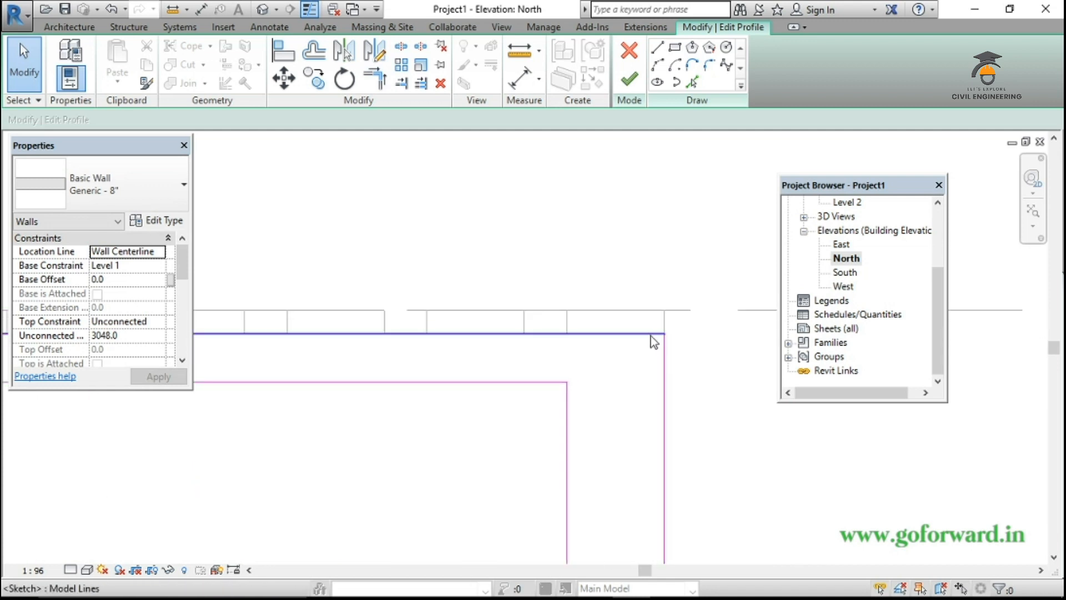
left_click(664, 371)
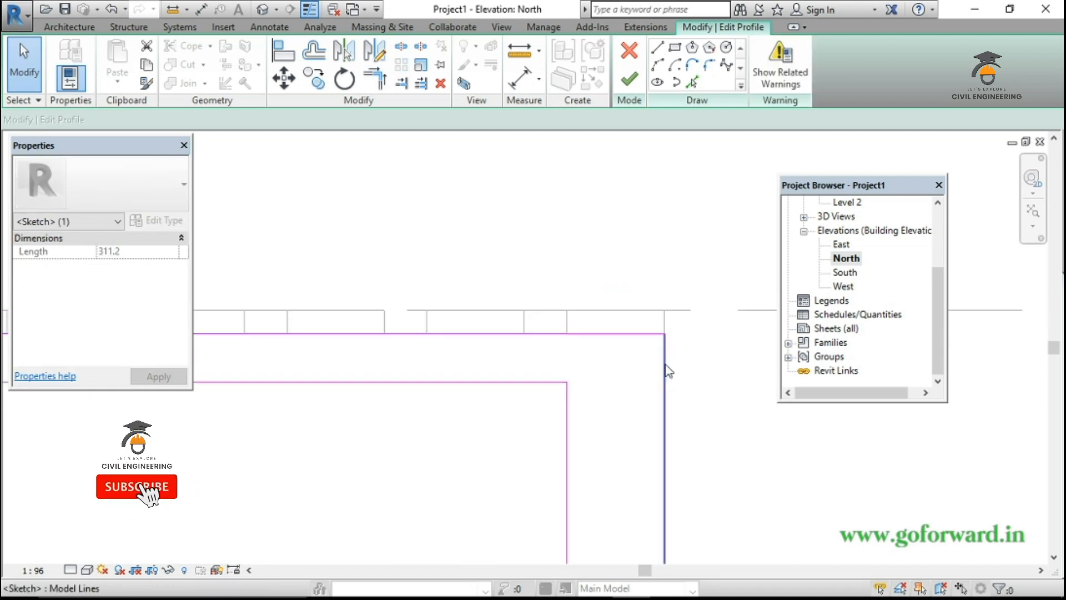
left_click(690, 381)
scroll(691, 380, "down", 2)
scroll(690, 381, "down", 2)
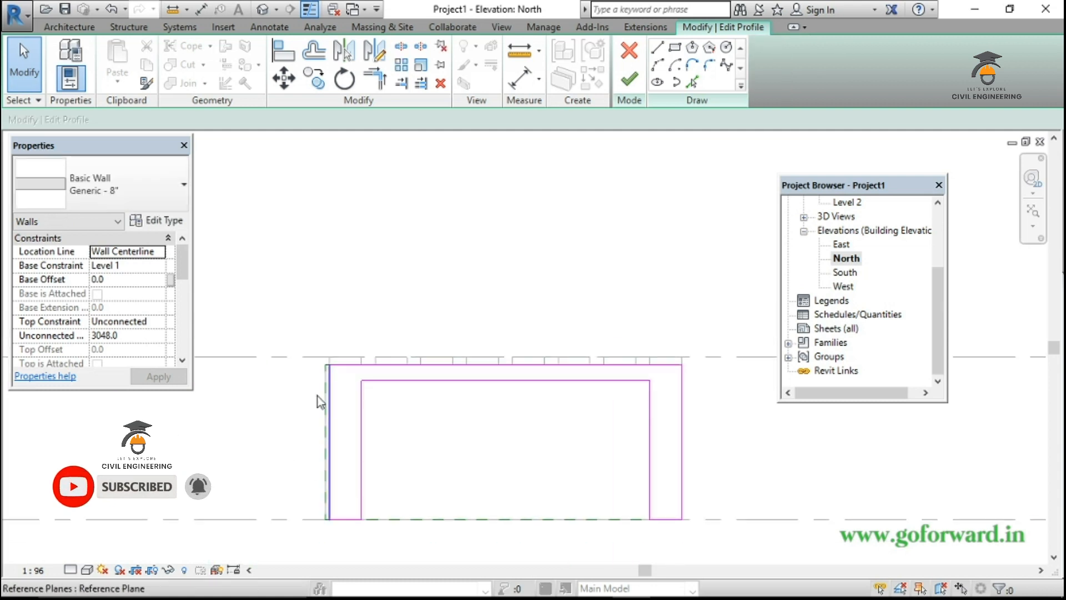
Try to finish the profile, and delete the beam's full-width top line that overlaps the top lines of the legs.
left_click(640, 82)
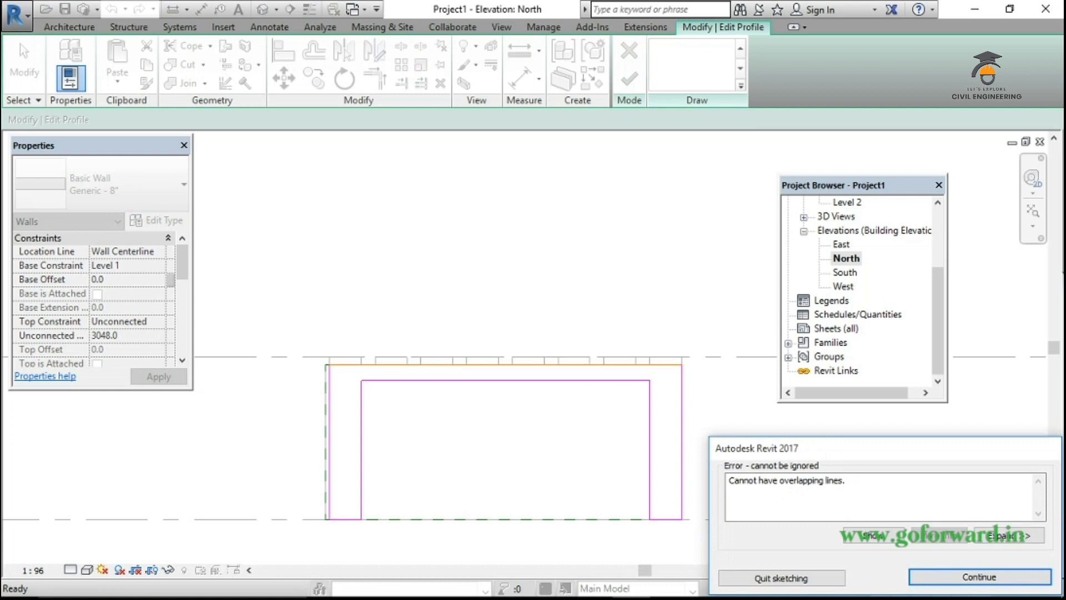
left_click(979, 577)
scroll(472, 398, "up", 1)
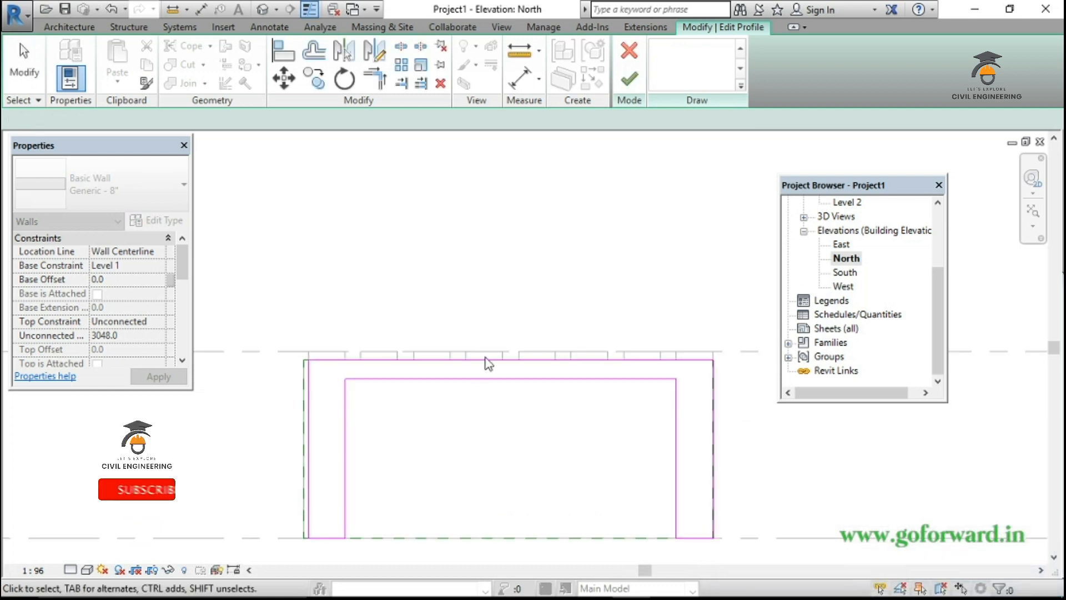
left_click(488, 361)
key("Delete")
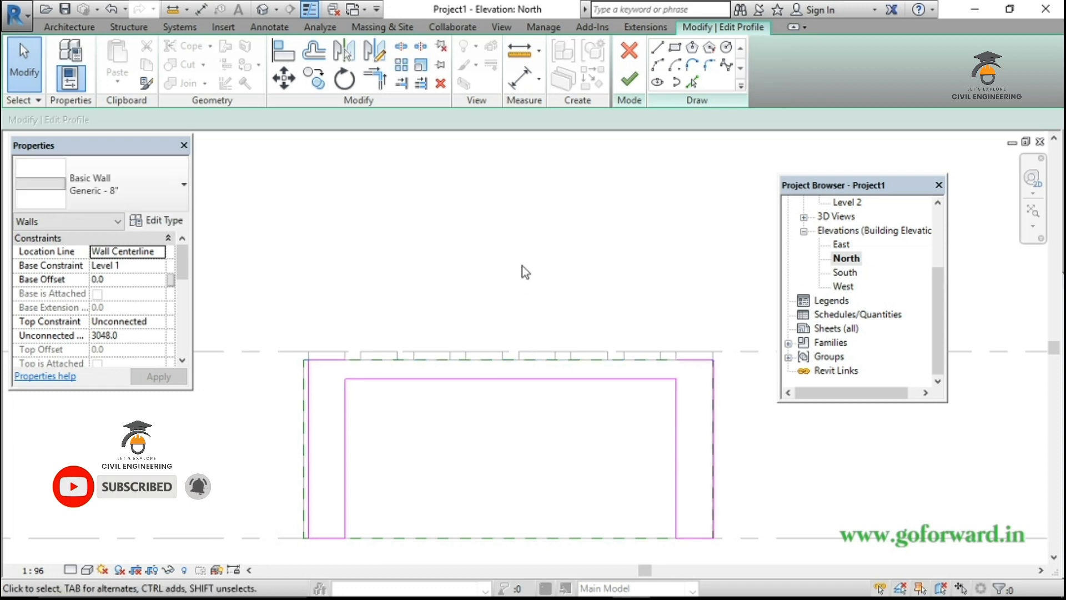
Stretch the left leg's top line across to the start of the right leg's top line, making it 6302.4 mm long.
scroll(329, 360, "up", 1)
left_click(328, 365)
scroll(372, 377, "down", 2)
mouse_move(362, 371)
left_mouse_down()
mouse_move(464, 381)
mouse_move(692, 372)
left_mouse_up()
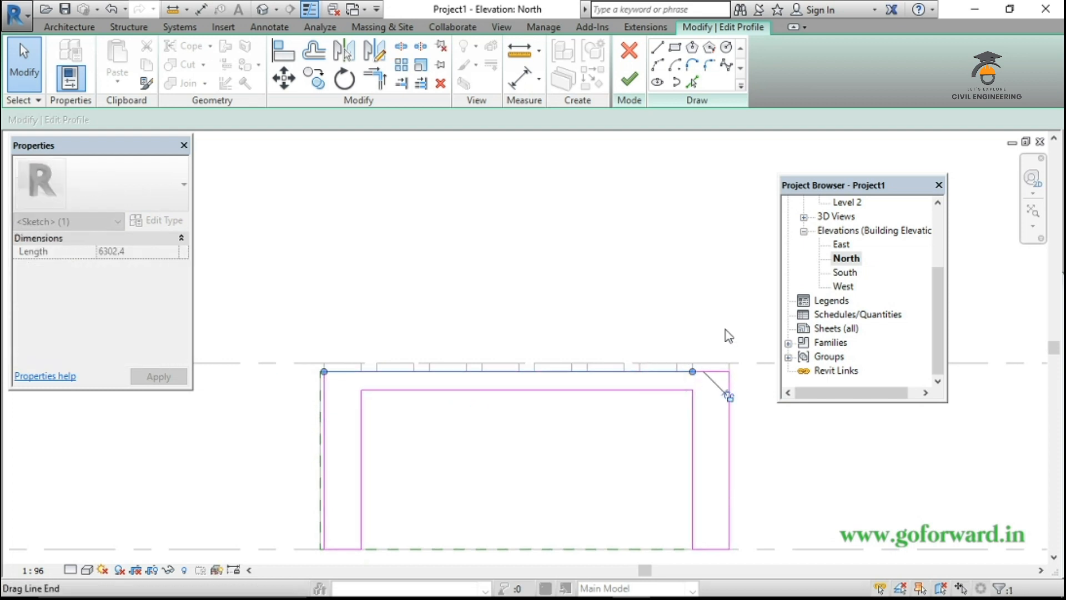
Finish the wall profile and show the reshaped wall in the 3D view from several sides.
left_click(629, 80)
left_click(598, 223)
scroll(591, 292, "down", 2)
scroll(591, 303, "down", 1)
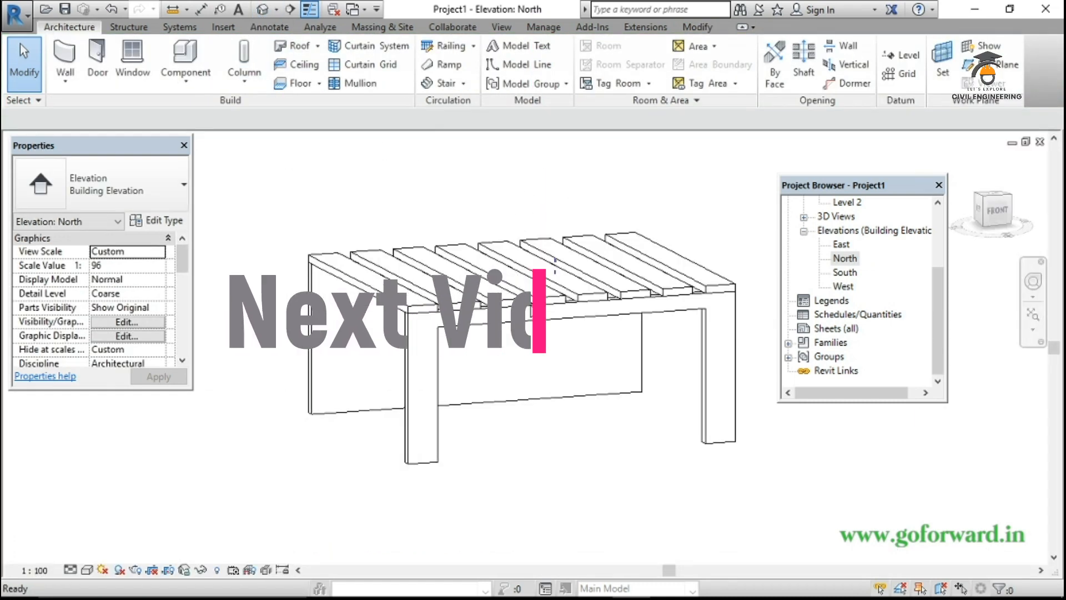
middle_click_drag(561, 435, 294, 436, "shift")
middle_click_drag(606, 444, 577, 422, "shift")
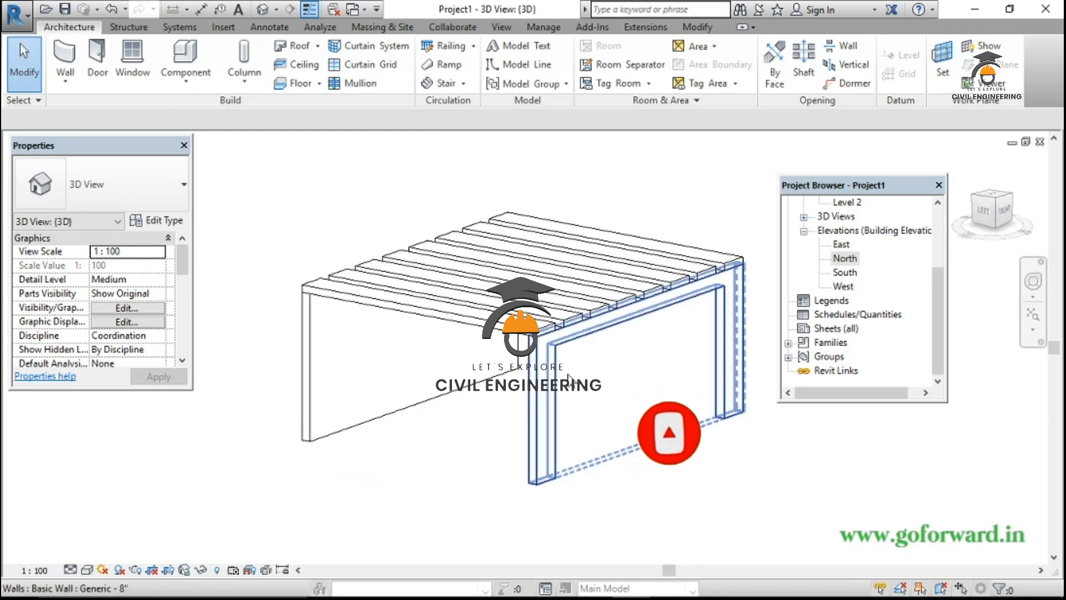